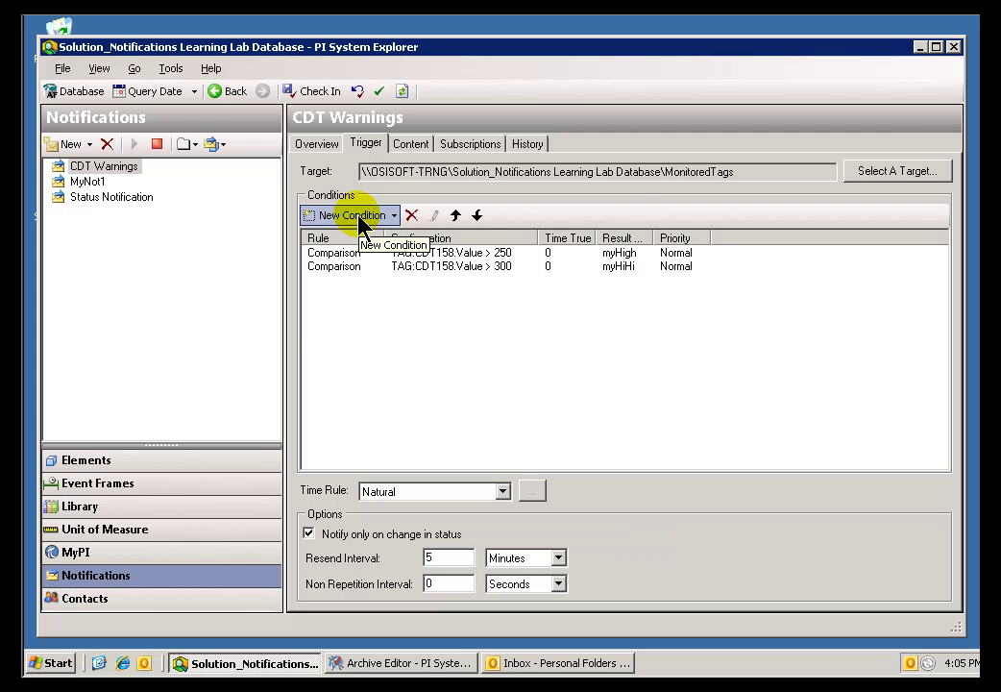
Step: Add a new SQC condition to the CDT Warnings trigger
left_click(363, 220)
left_click(351, 268)
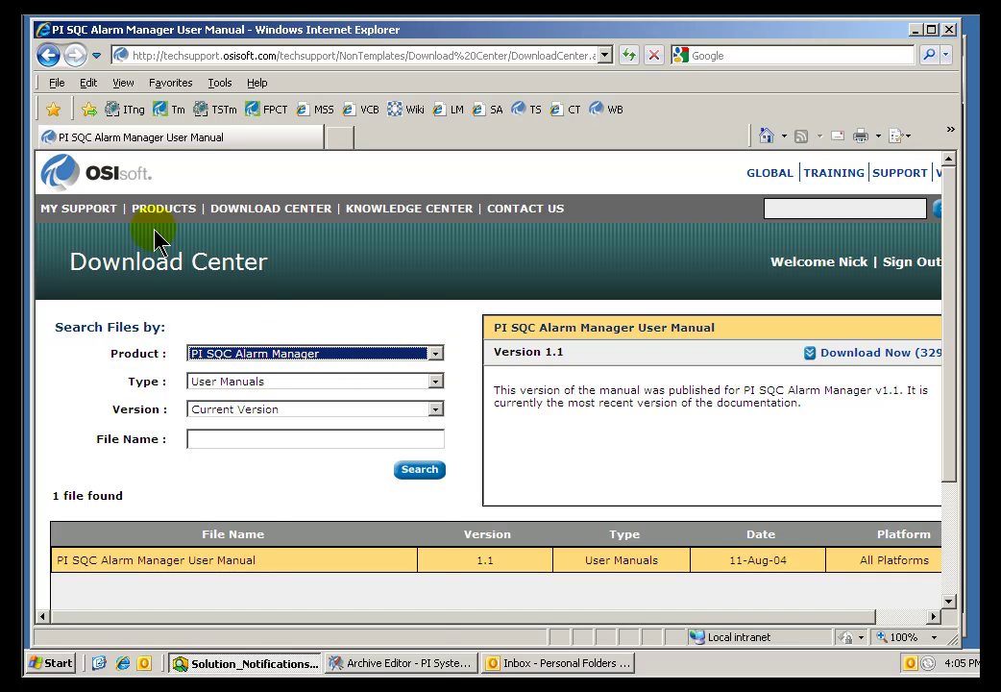
Step: Leave the Download Center product list unchanged and return to the SQC condition, checking Outside Control
left_click(435, 355)
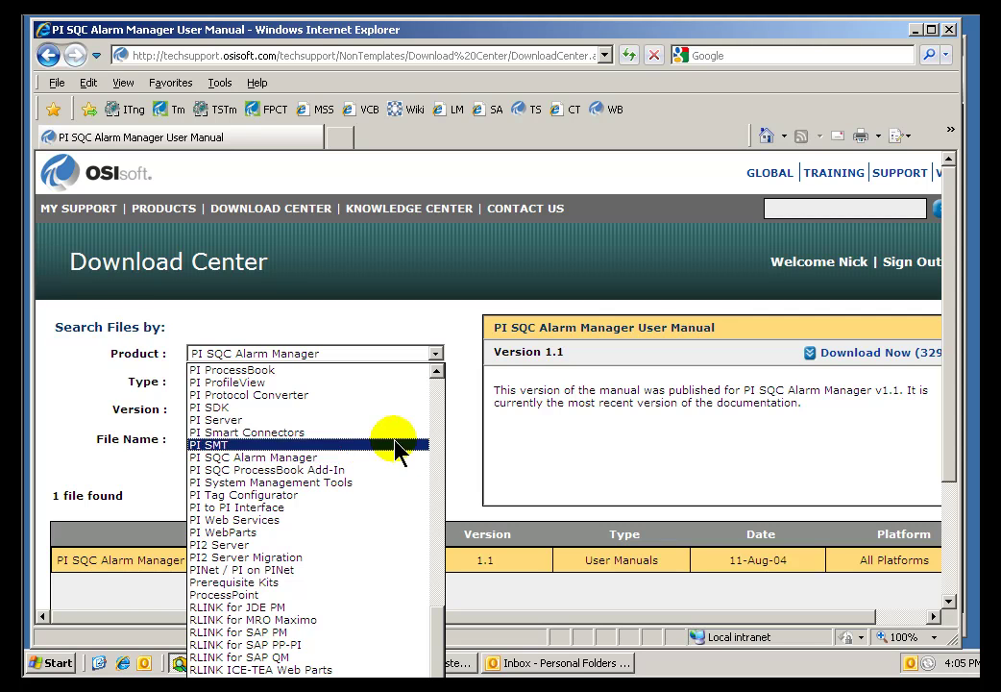
left_click(310, 353)
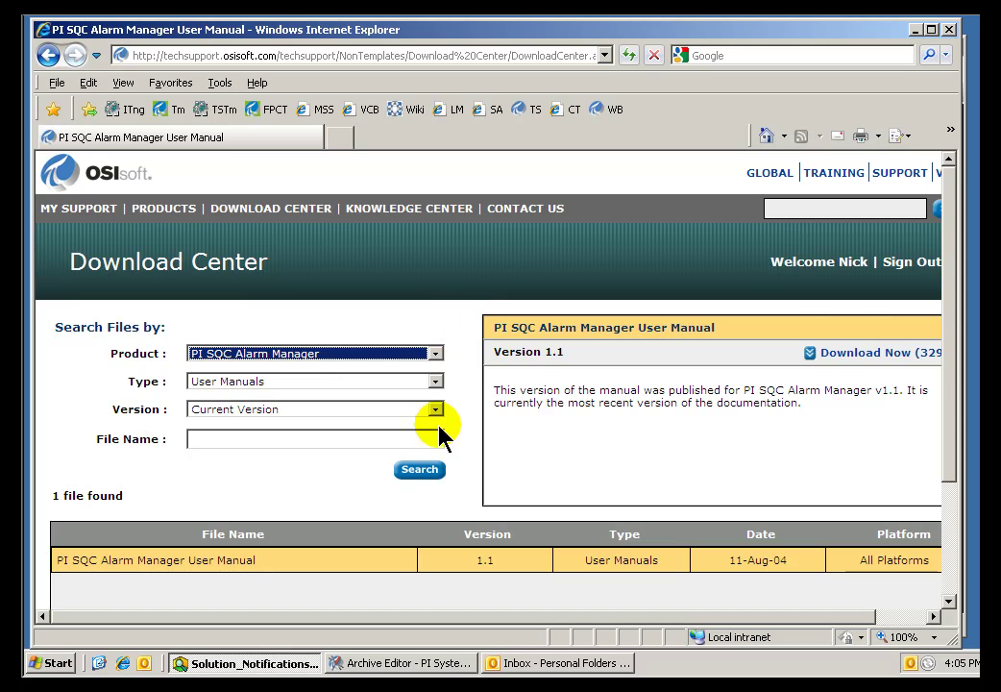
left_click(284, 666)
left_click(356, 329)
left_click(356, 329)
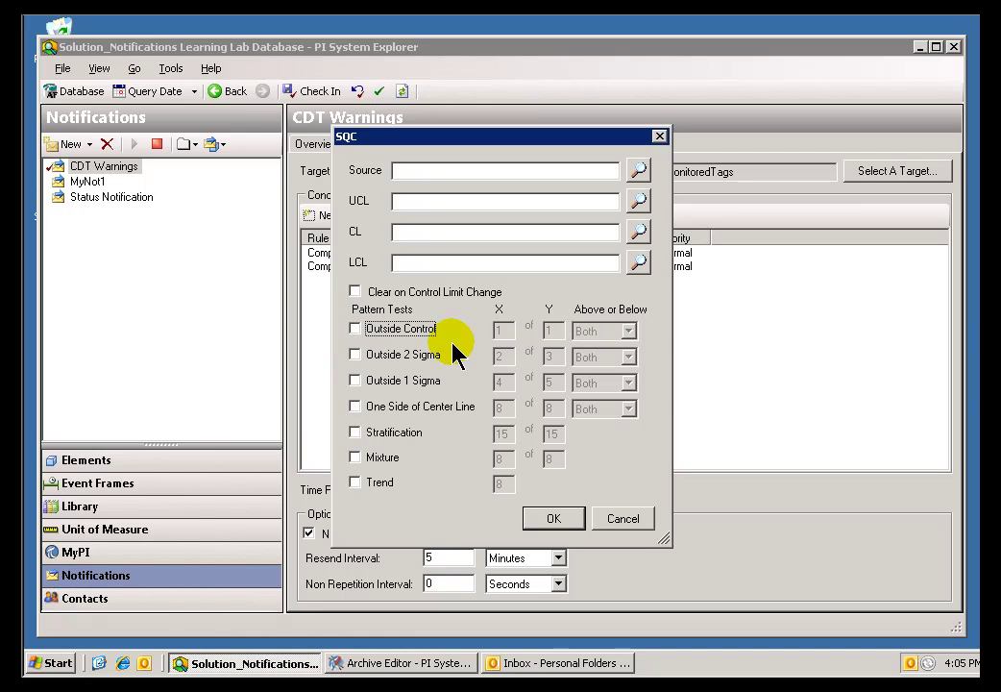
left_click(426, 174)
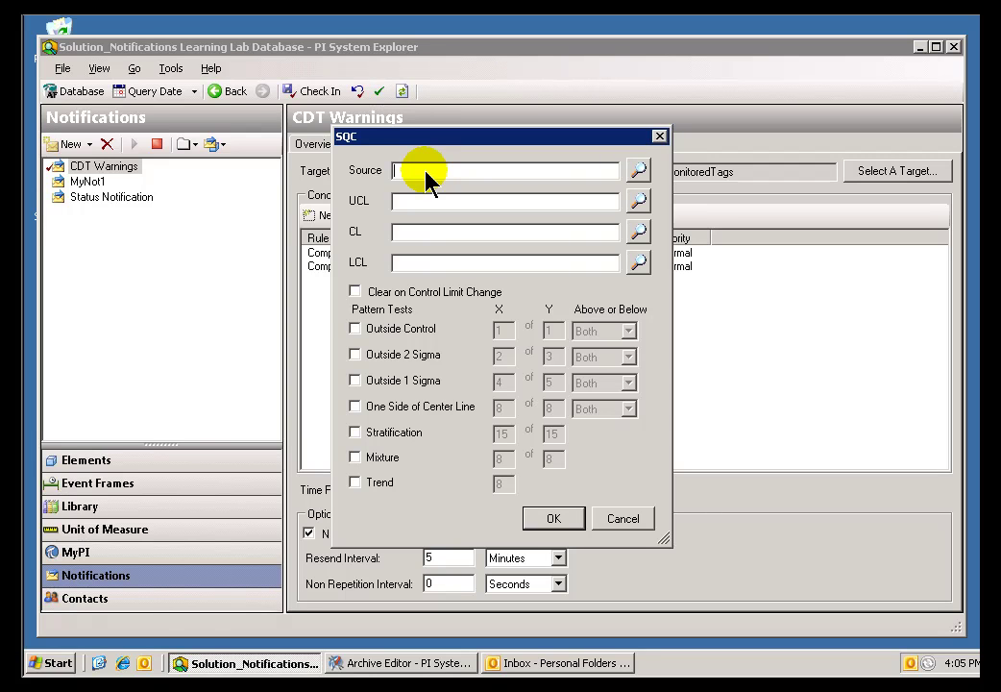
left_click(429, 202)
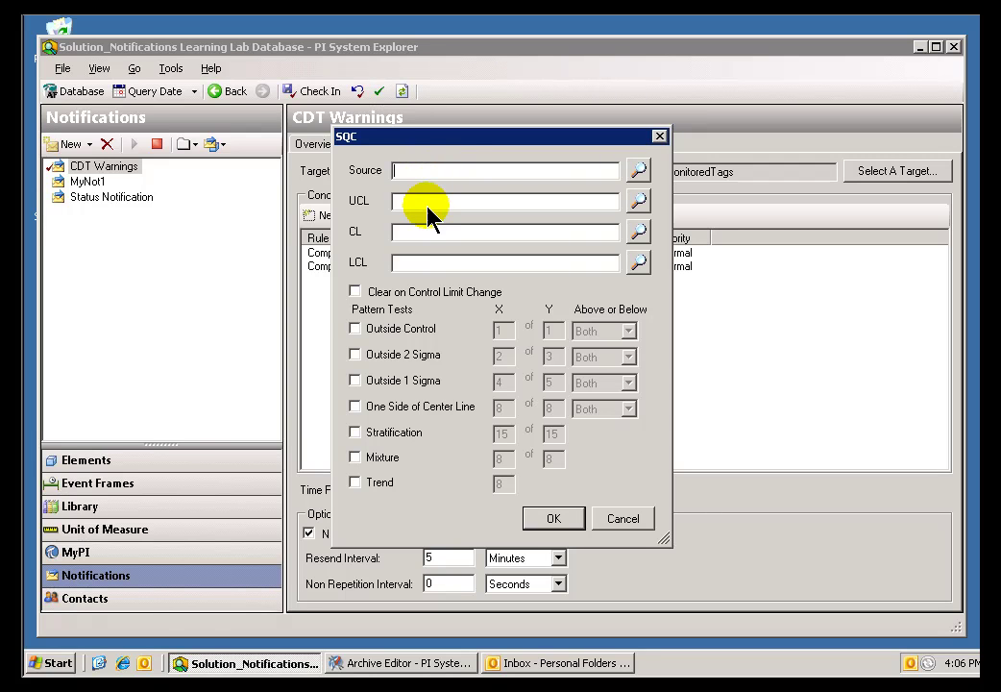
left_click(417, 267)
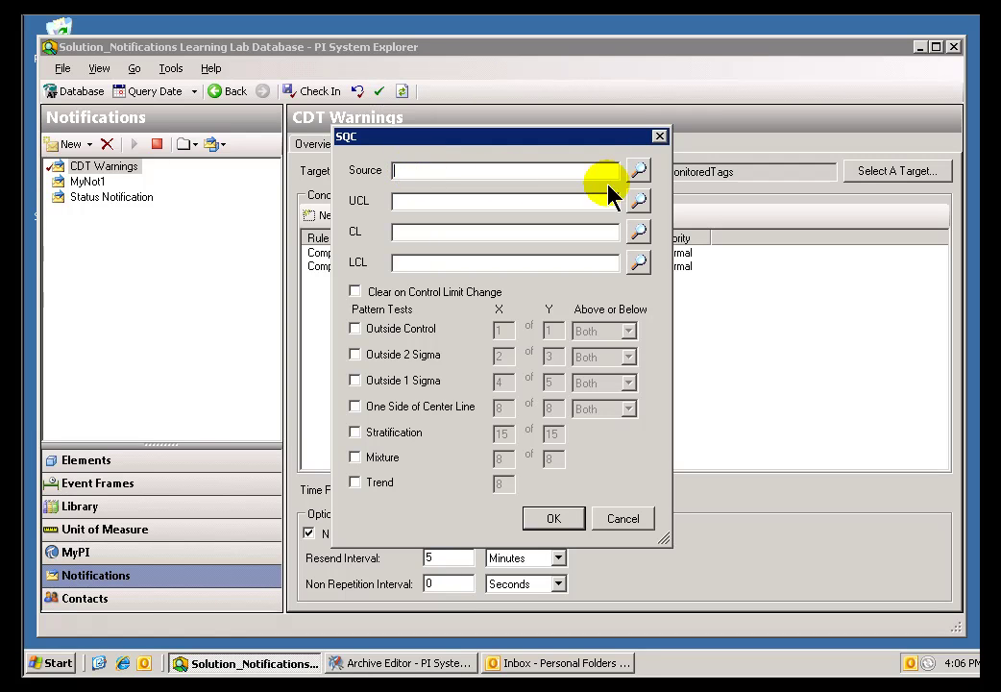
Step: Pick TAG:CDT158.Value as the SQC source, then cancel the unfinished condition
left_click(640, 171)
left_click(373, 189)
left_click(455, 204)
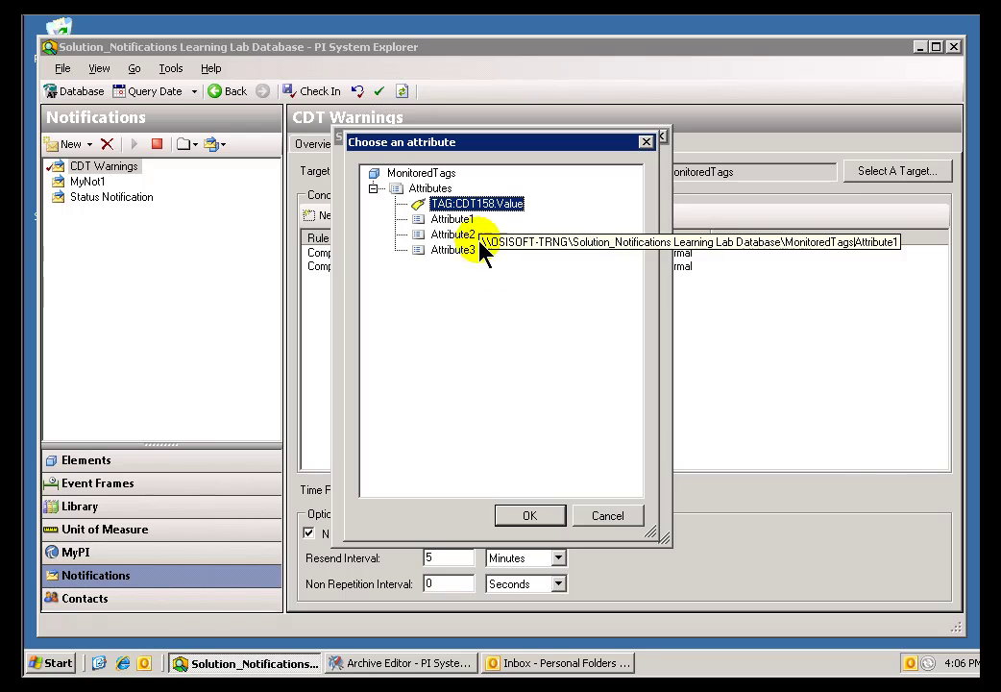
left_click(522, 512)
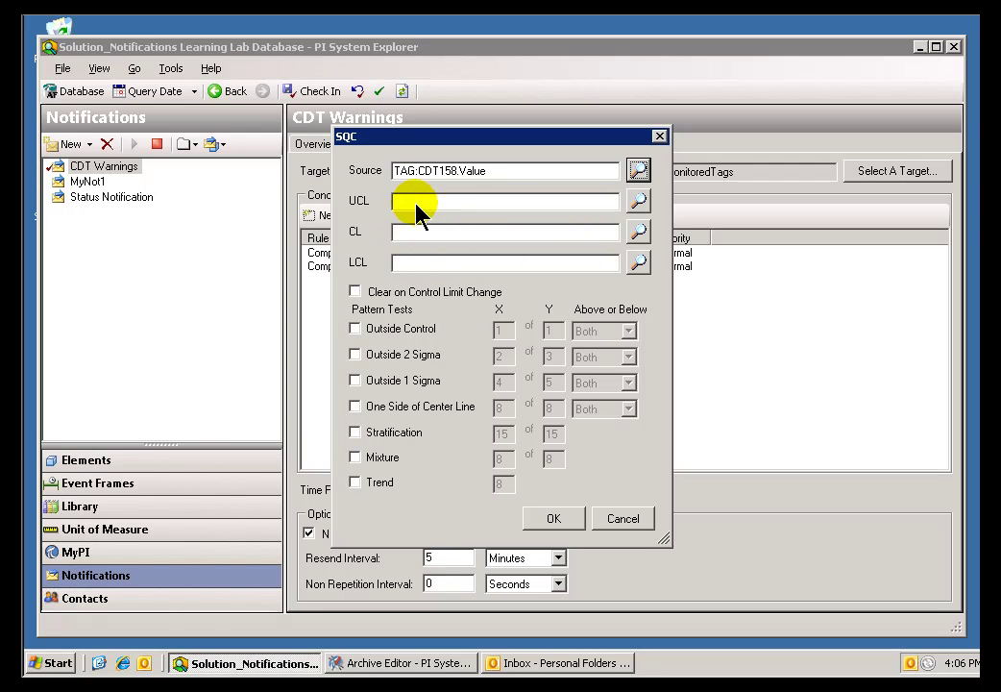
left_click(620, 520)
Step: Rename MonitoredTags' Attribute1, Attribute3 and Attribute2 to UpperControlLimit, LowerControlLimit and CenterLine
left_click(89, 463)
left_click(100, 175)
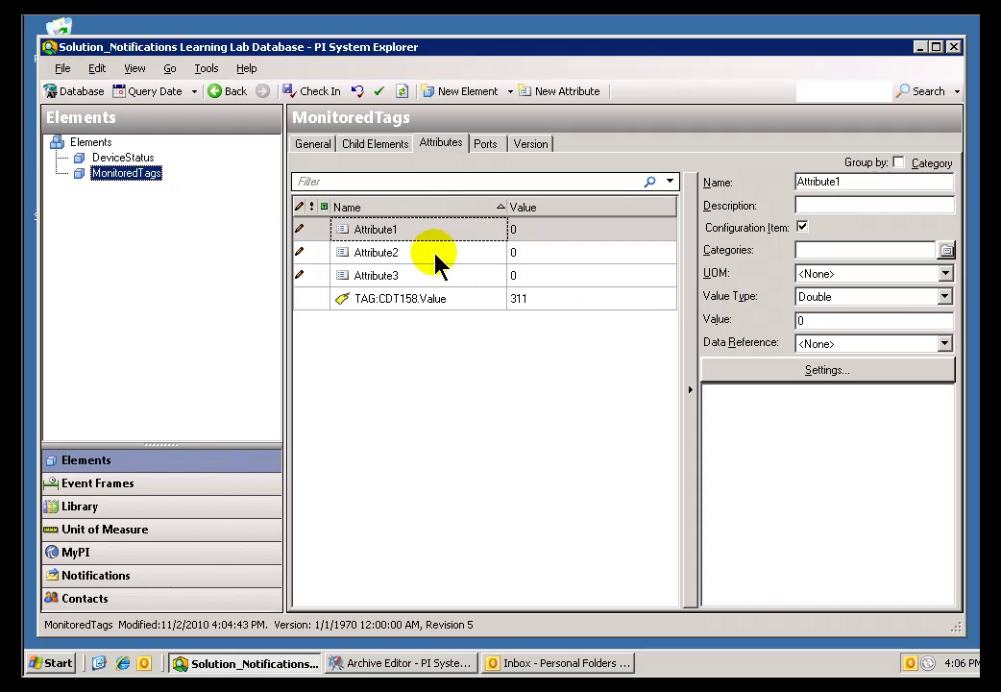
left_click(384, 238)
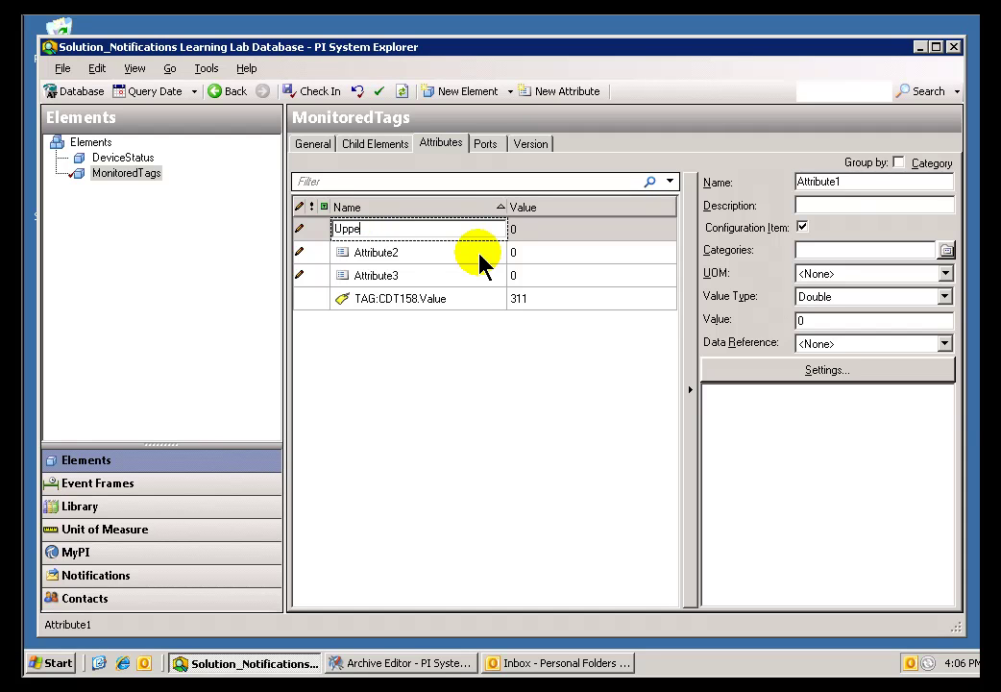
type("UpperControlLimit")
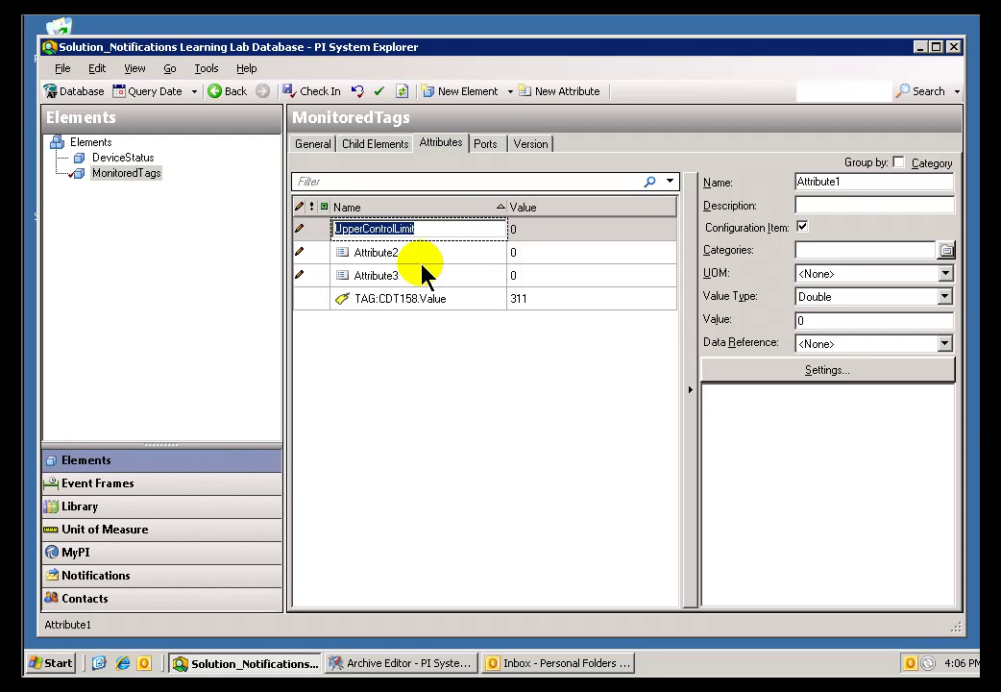
left_click(455, 276)
left_click(398, 285)
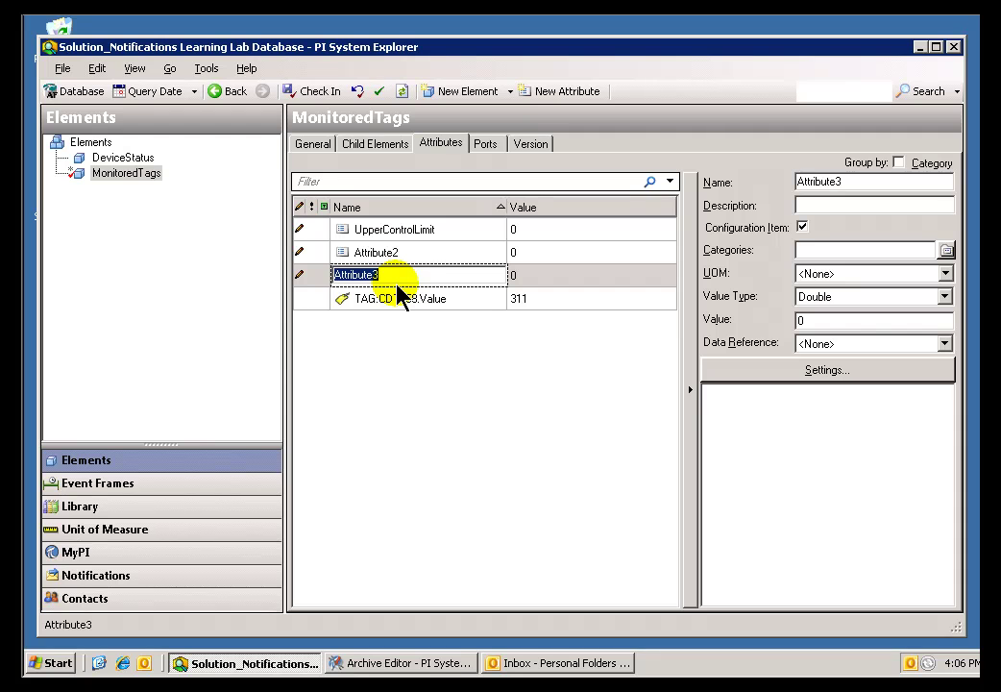
type("LowerControlLimit")
left_click(412, 256)
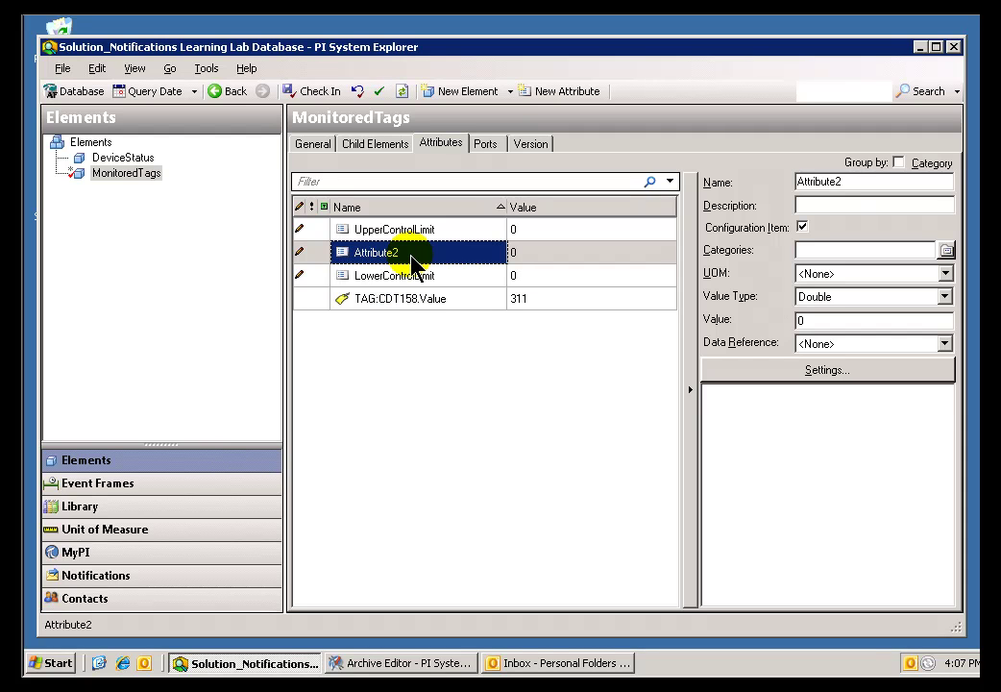
type("CenterLine")
Step: Set UpperControlLimit to 90, CenterLine to 88 and LowerControlLimit to 86
left_click(555, 234)
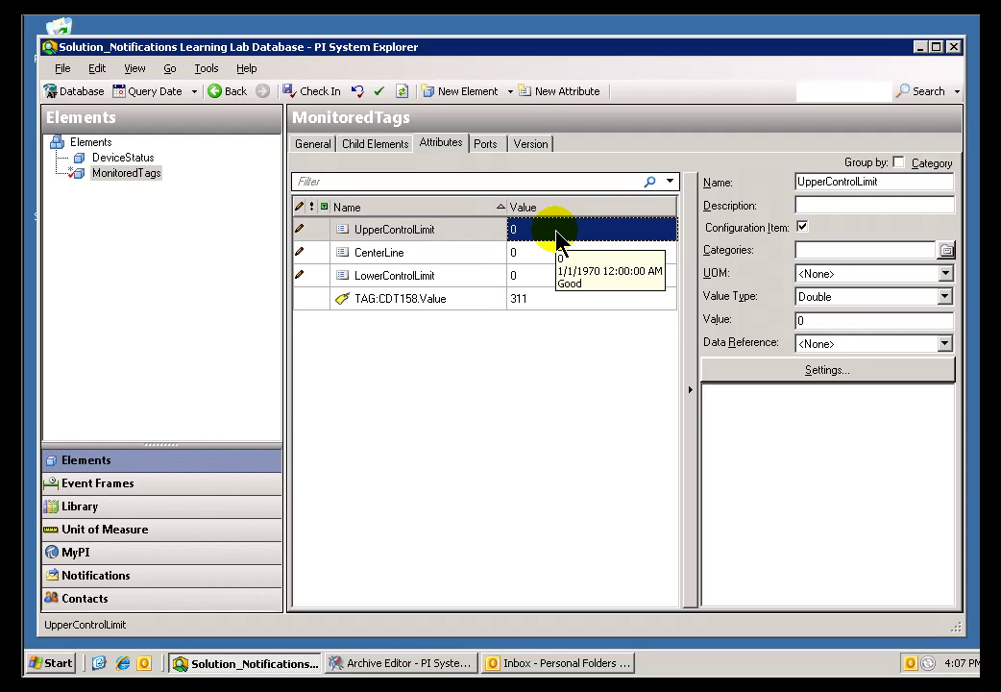
type("90")
left_click(539, 254)
type("8")
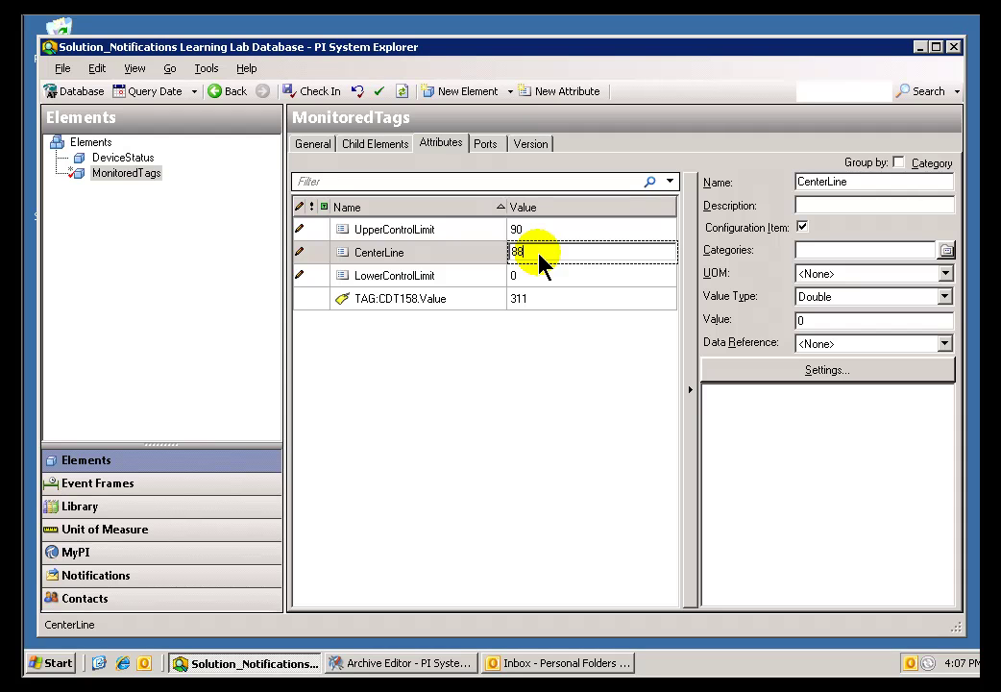
type("8")
left_click(530, 276)
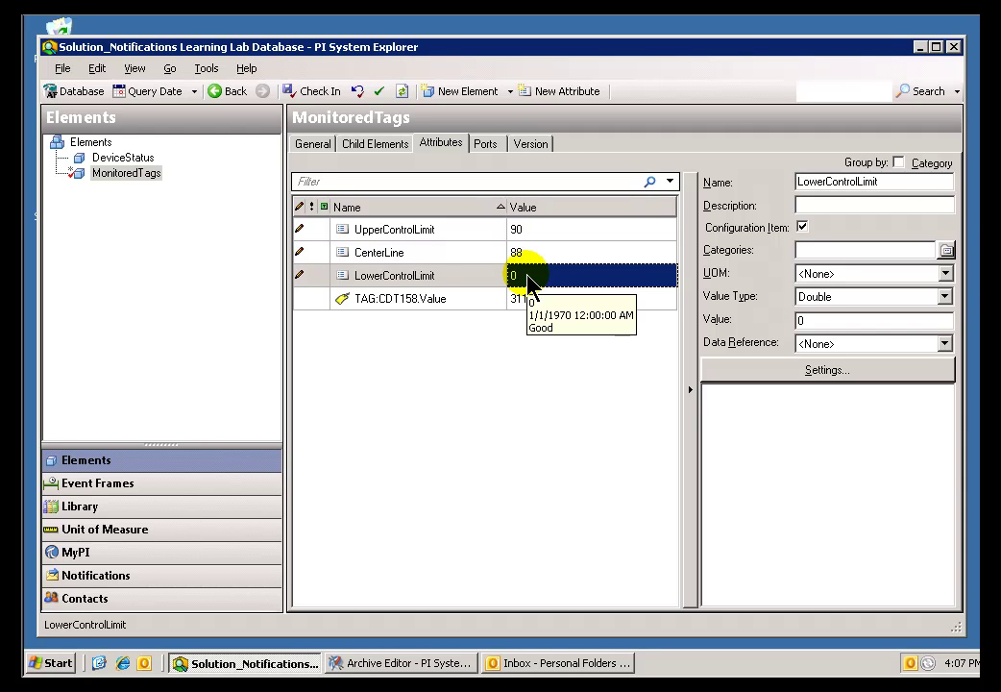
type("86")
key("Return")
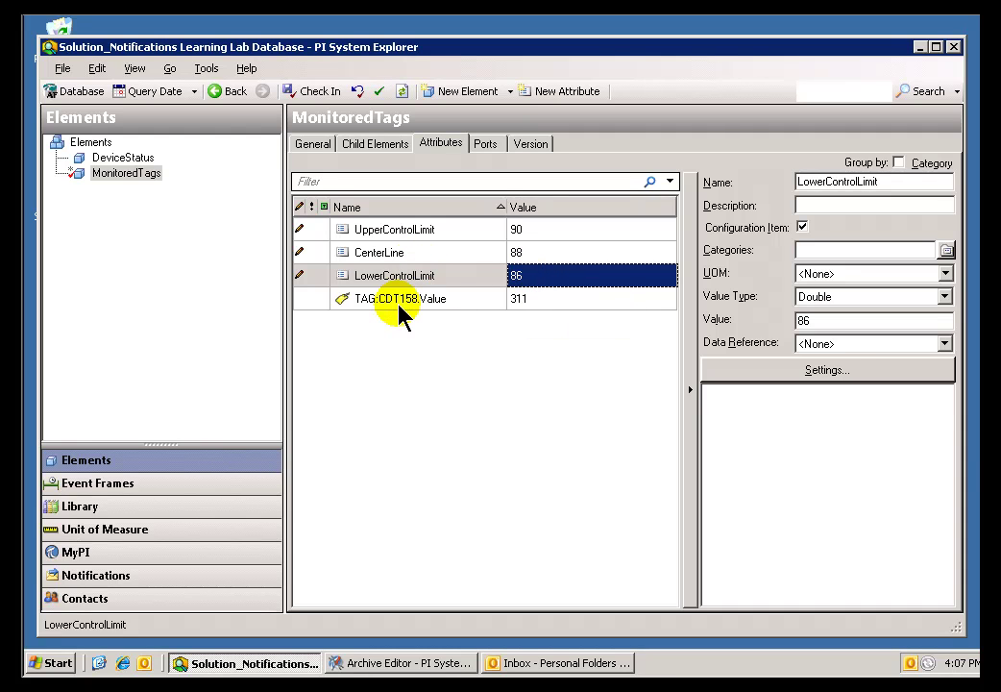
left_click(396, 299)
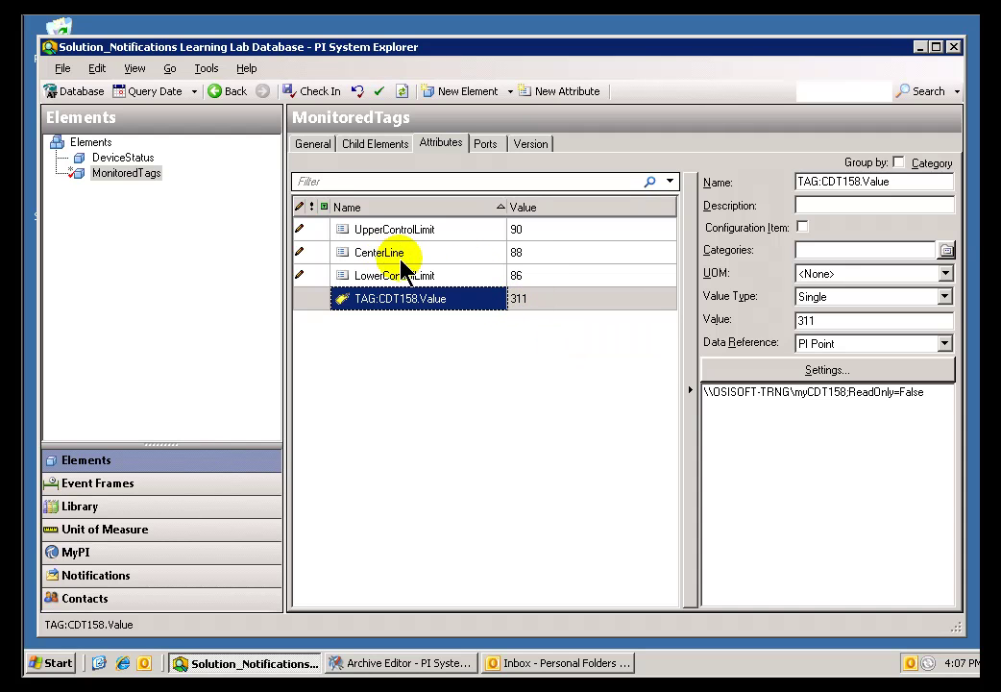
Step: Check in the MonitoredTags limit attributes and CDT Warnings changes to the database
left_click(366, 257)
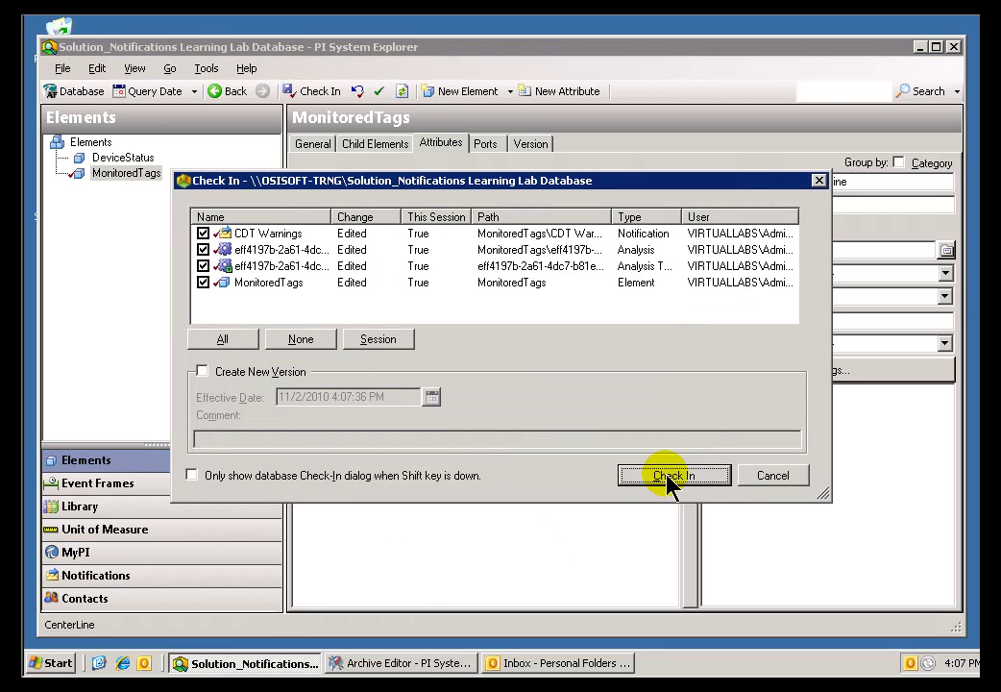
left_click(667, 478)
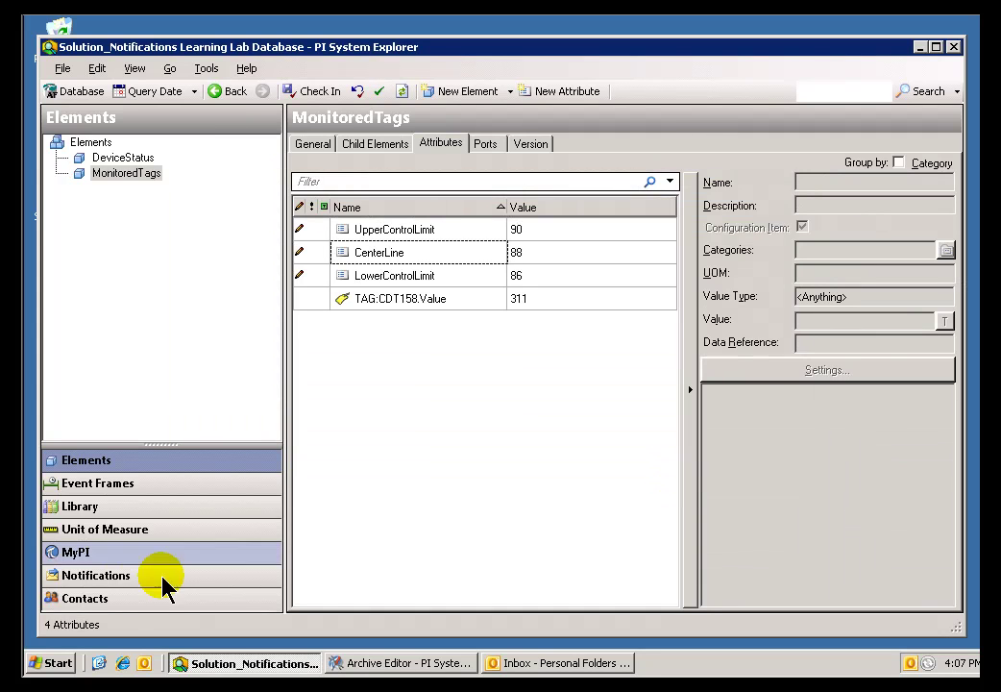
Step: Add a new SQC condition to CDT Warnings with TAG:CDT158.Value as its source
left_click(70, 575)
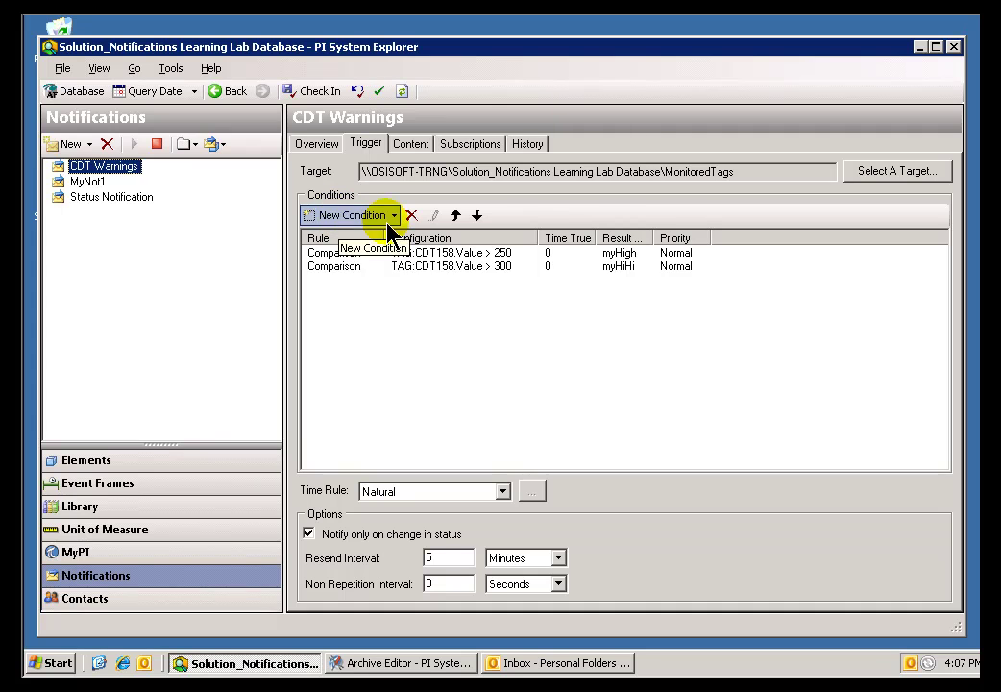
left_click(388, 215)
left_click(343, 259)
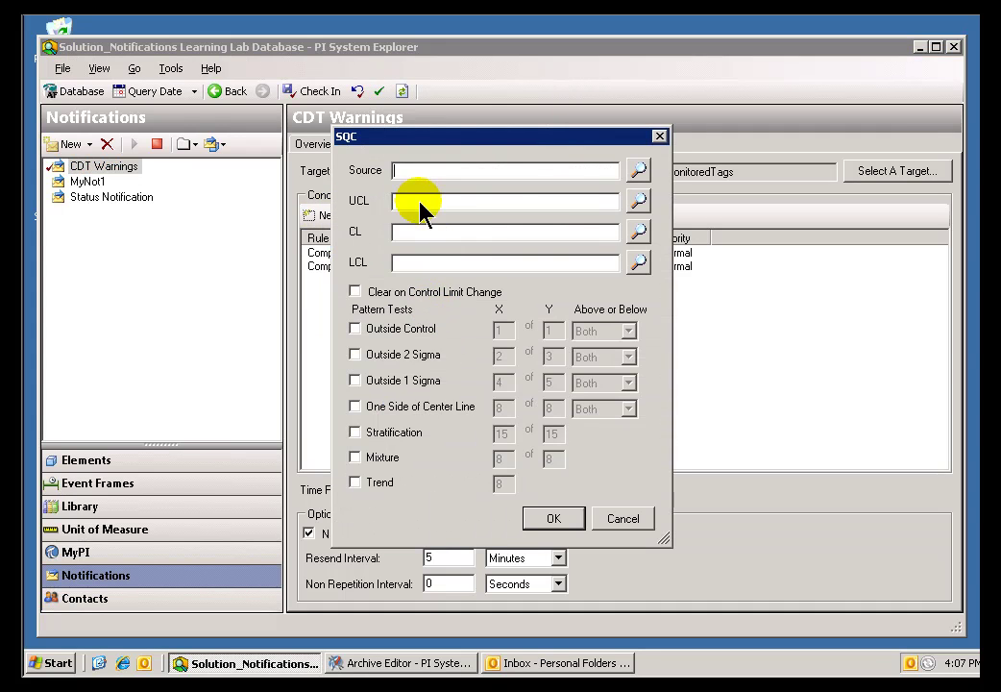
left_click(639, 170)
left_click(373, 189)
left_click(461, 250)
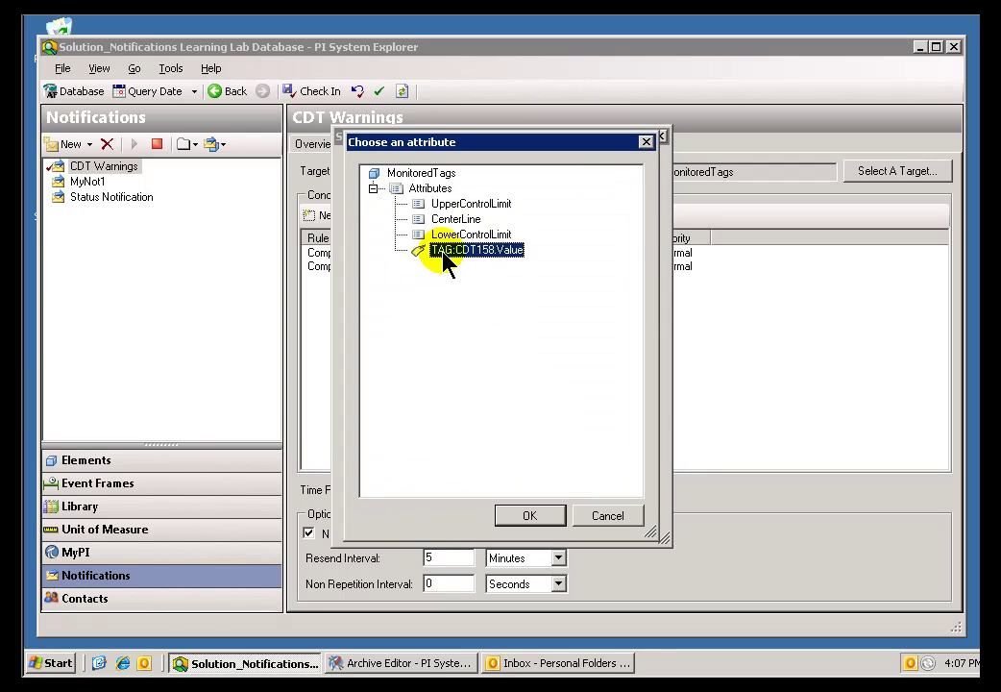
left_click(529, 518)
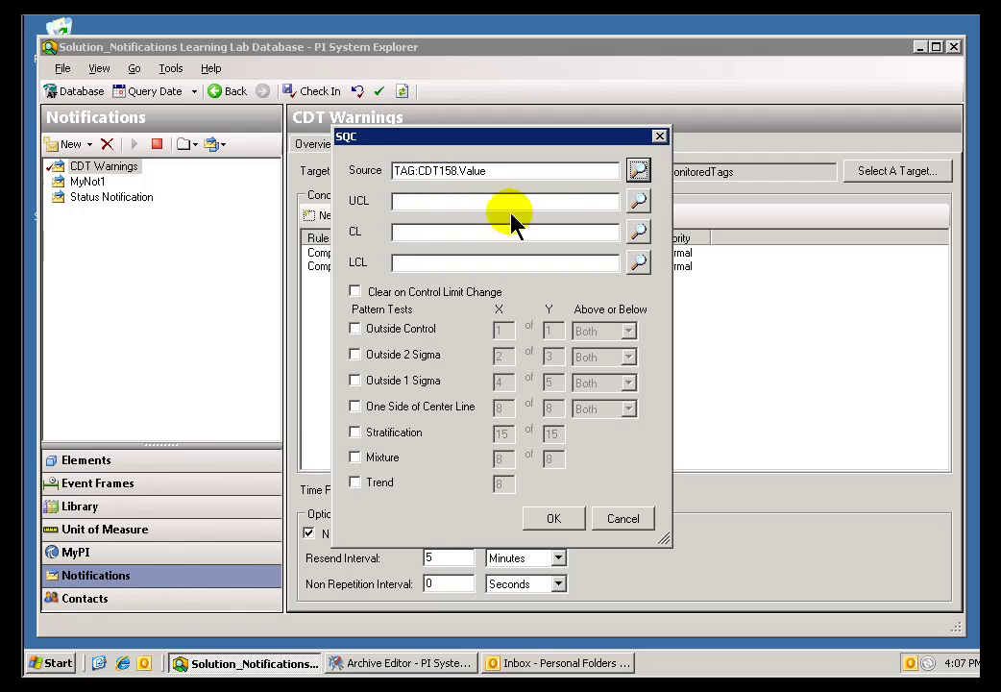
Step: Set the SQC UCL to UpperControlLimit and the CL to CenterLine
left_click(640, 202)
left_click(374, 189)
left_click(440, 205)
left_click(530, 517)
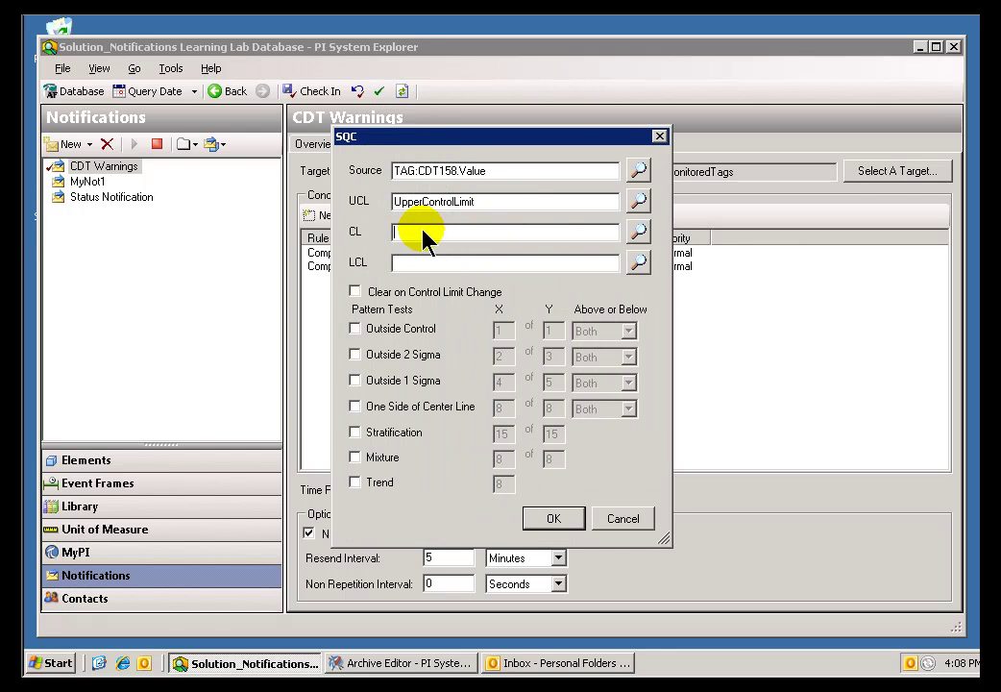
left_click(639, 233)
left_click(374, 189)
left_click(447, 219)
left_click(530, 516)
left_click(420, 264)
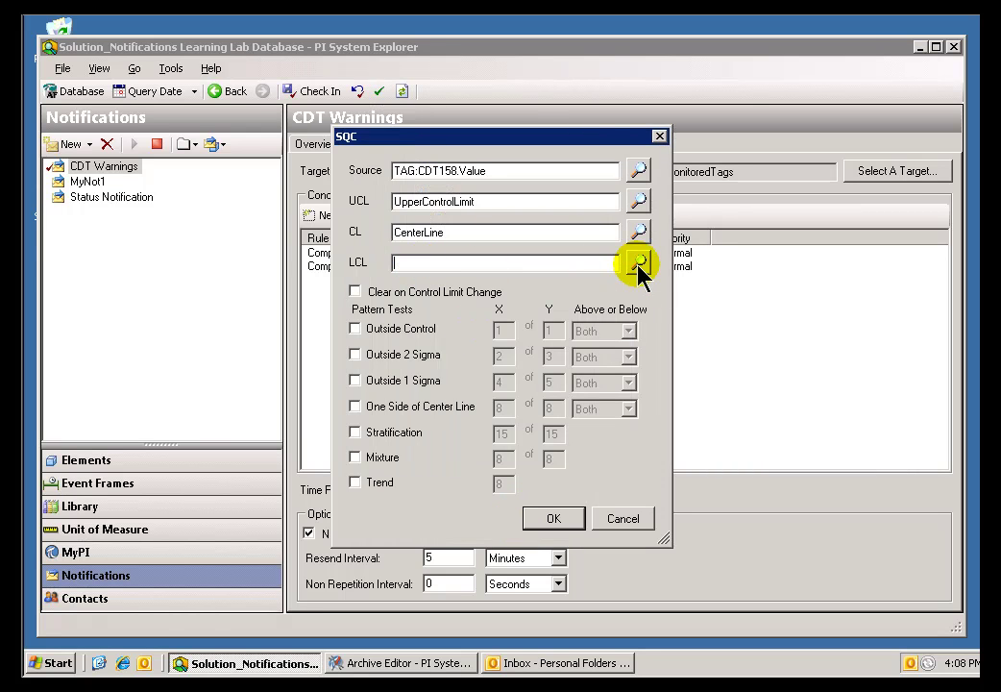
Step: Set the SQC LCL to the LowerControlLimit attribute
left_click(638, 265)
left_click(374, 189)
left_click(454, 249)
left_click(466, 235)
left_click(532, 517)
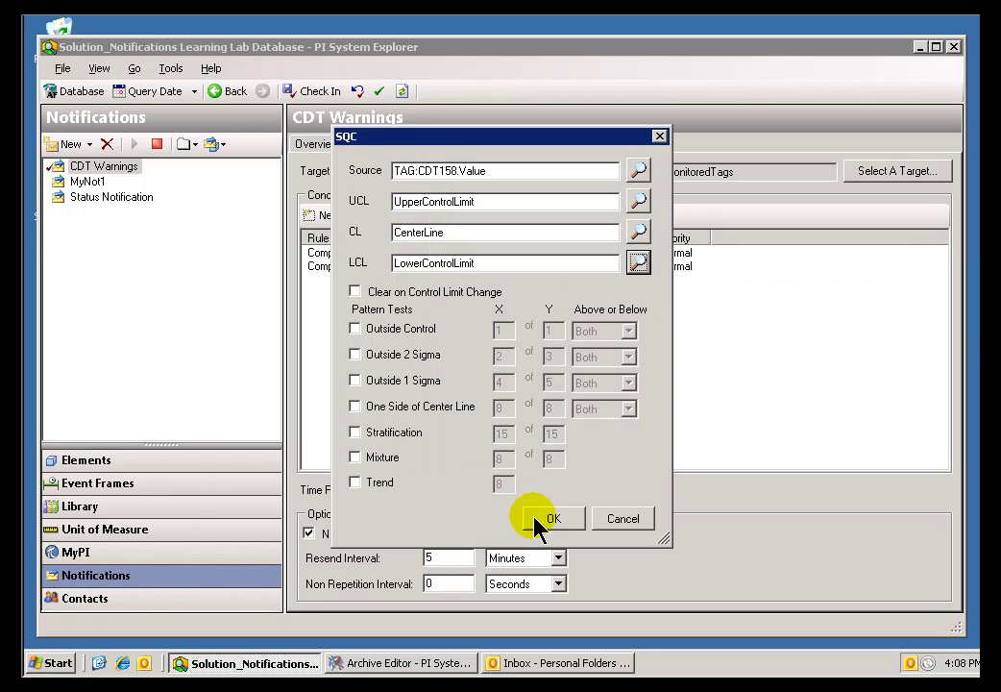
Step: Enable Outside Control at 1 of 1, briefly trying Outside 2 Sigma and Outside 1 Sigma (X=3)
left_click(355, 330)
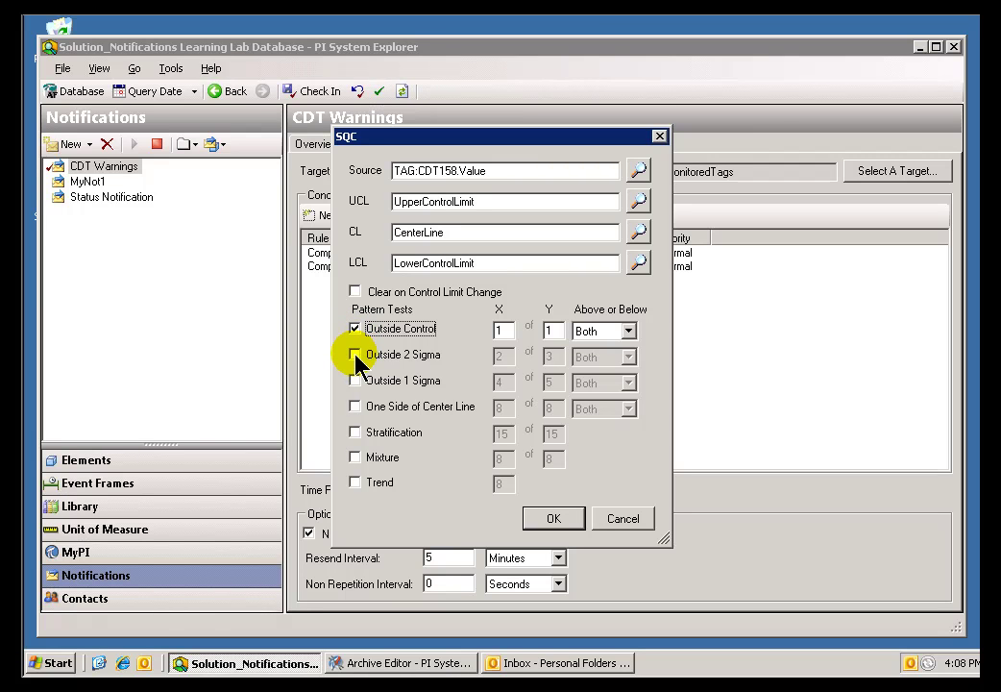
left_click(507, 333)
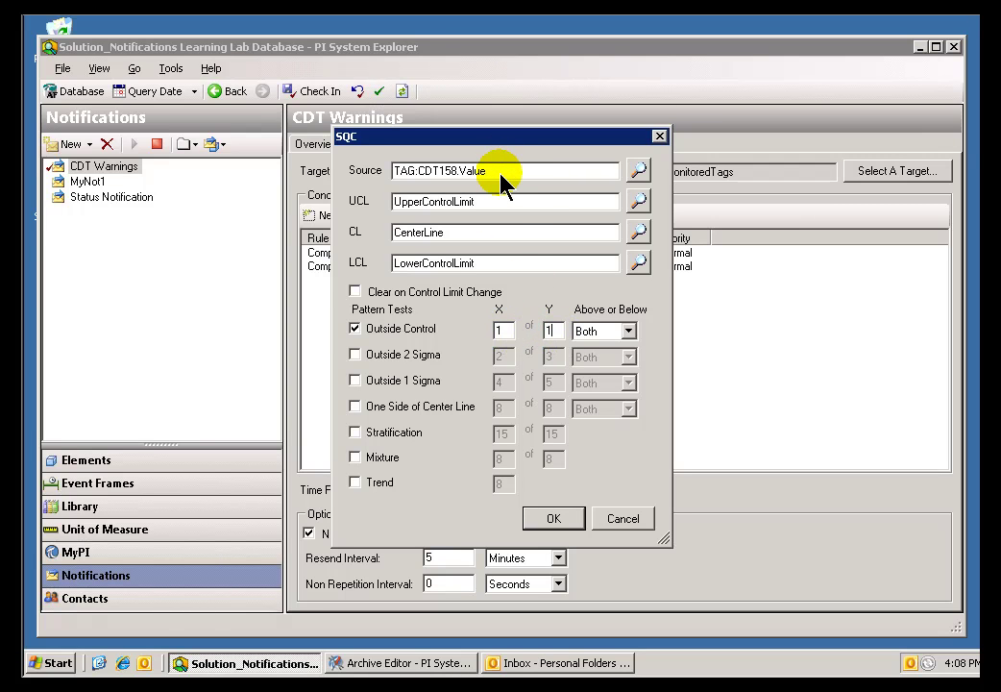
left_click(364, 355)
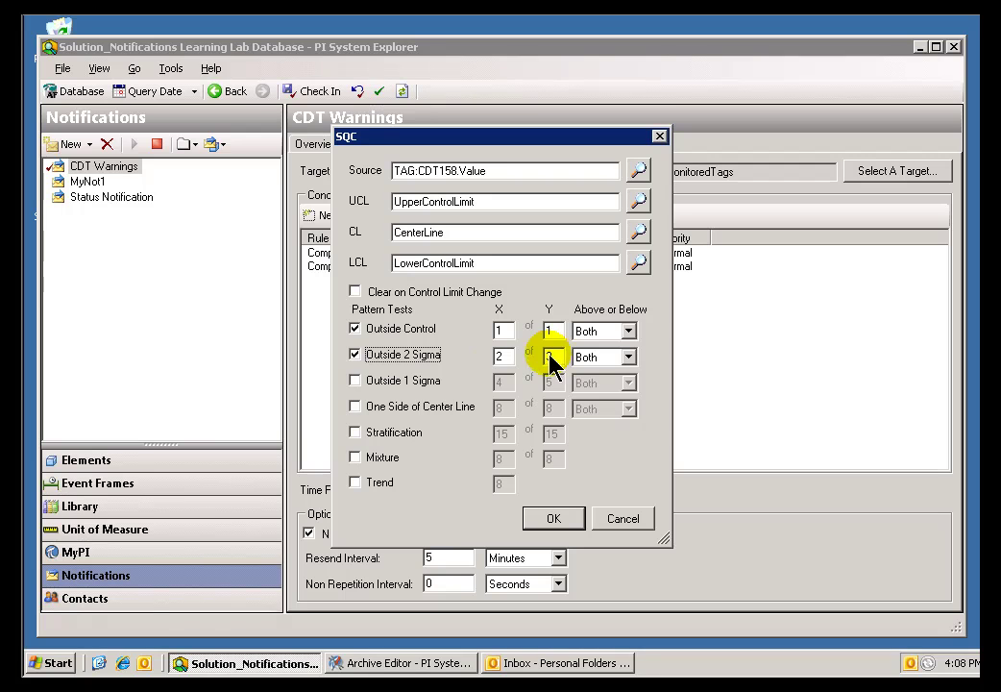
left_click(364, 383)
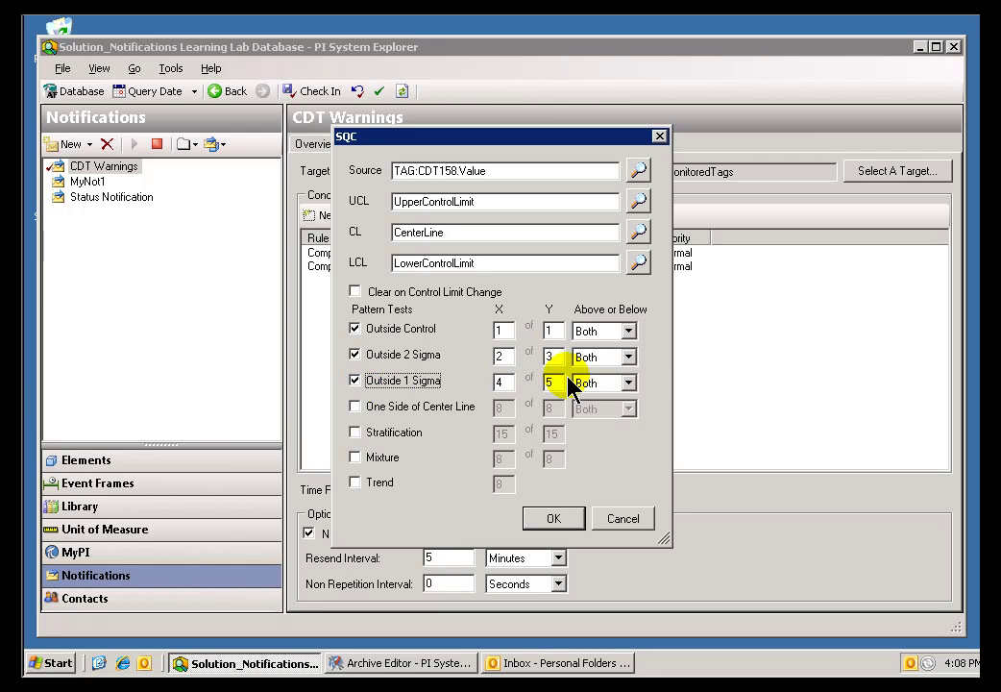
double_click(501, 382)
type("3")
left_click(356, 382)
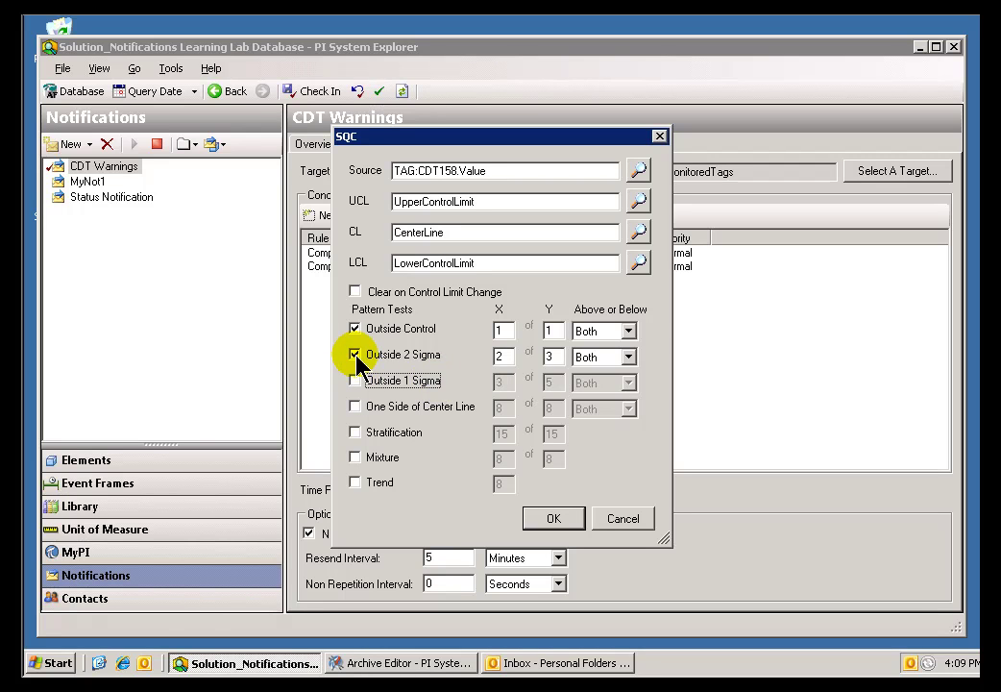
left_click(356, 355)
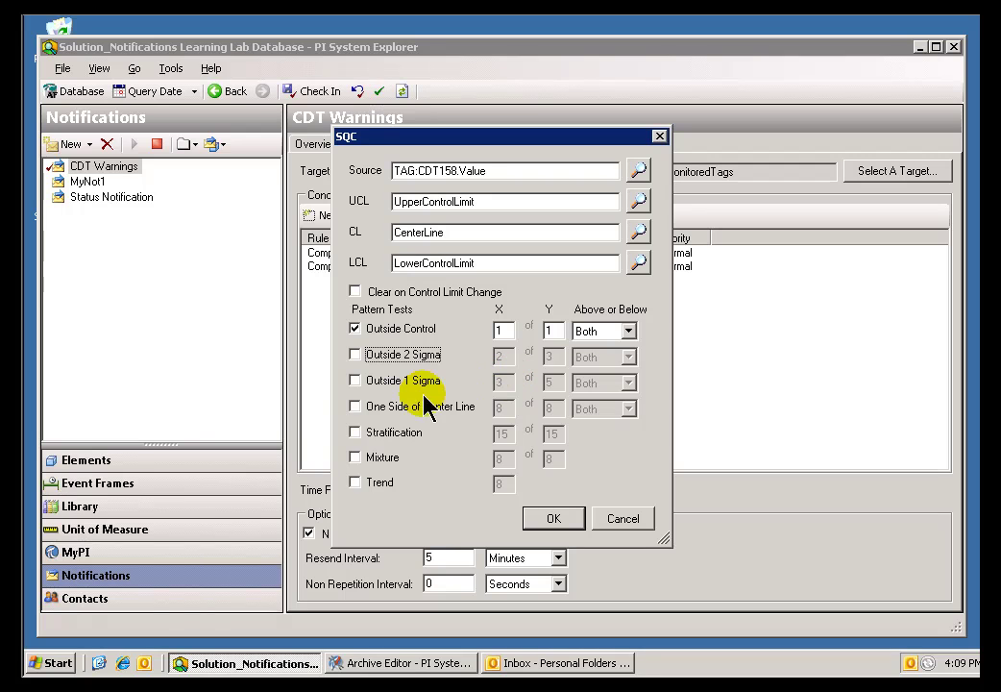
Step: Toggle Trend, Mixture, Stratification, One Side and Sigma tests on and off, leaving only Outside Control
left_click(355, 481)
left_click(355, 457)
left_click(355, 432)
left_click(355, 406)
left_click(356, 381)
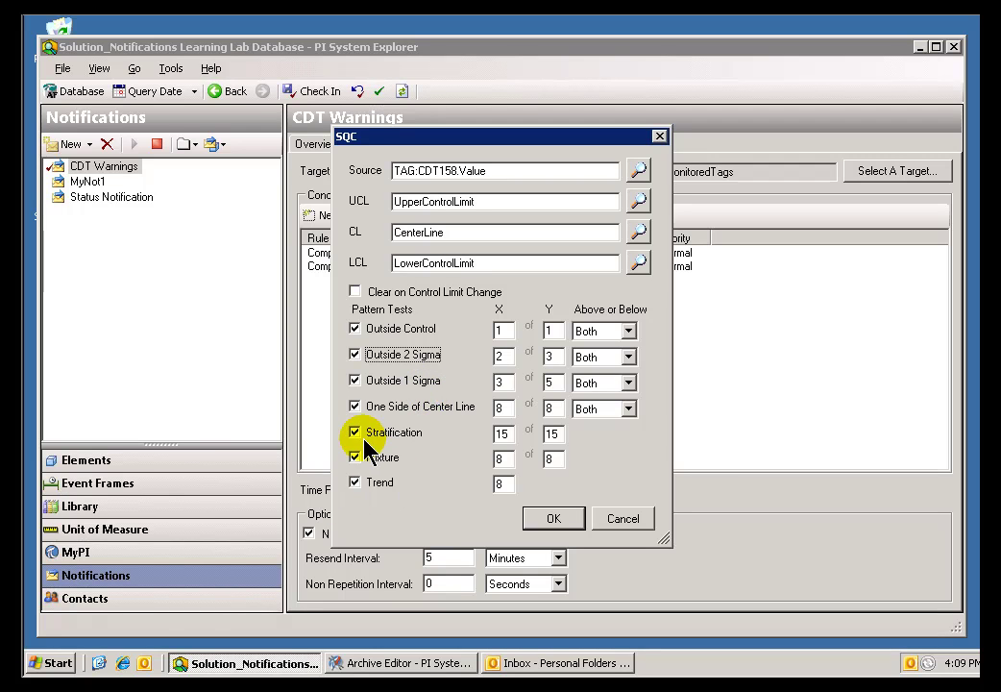
left_click(354, 482)
left_click(354, 458)
left_click(355, 433)
left_click(354, 406)
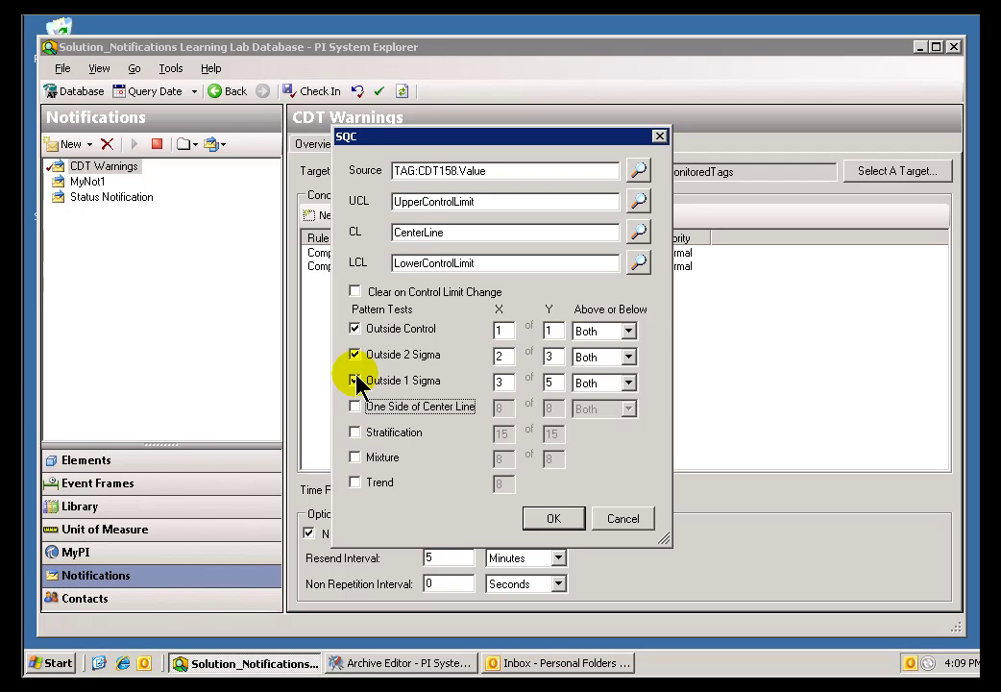
left_click(355, 381)
left_click(354, 355)
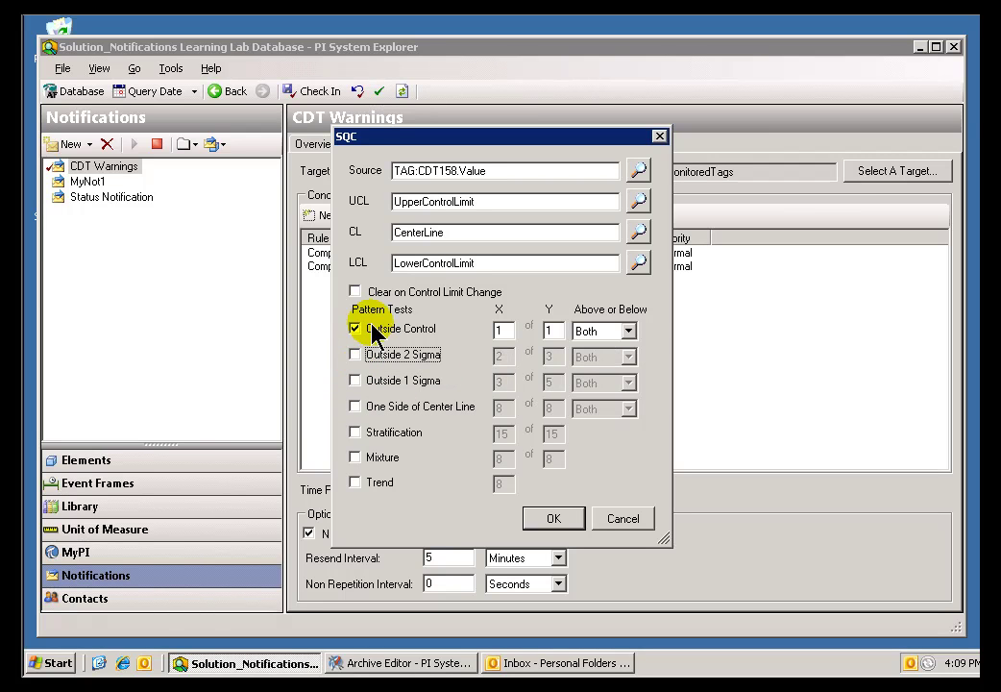
double_click(355, 433)
left_click(355, 432)
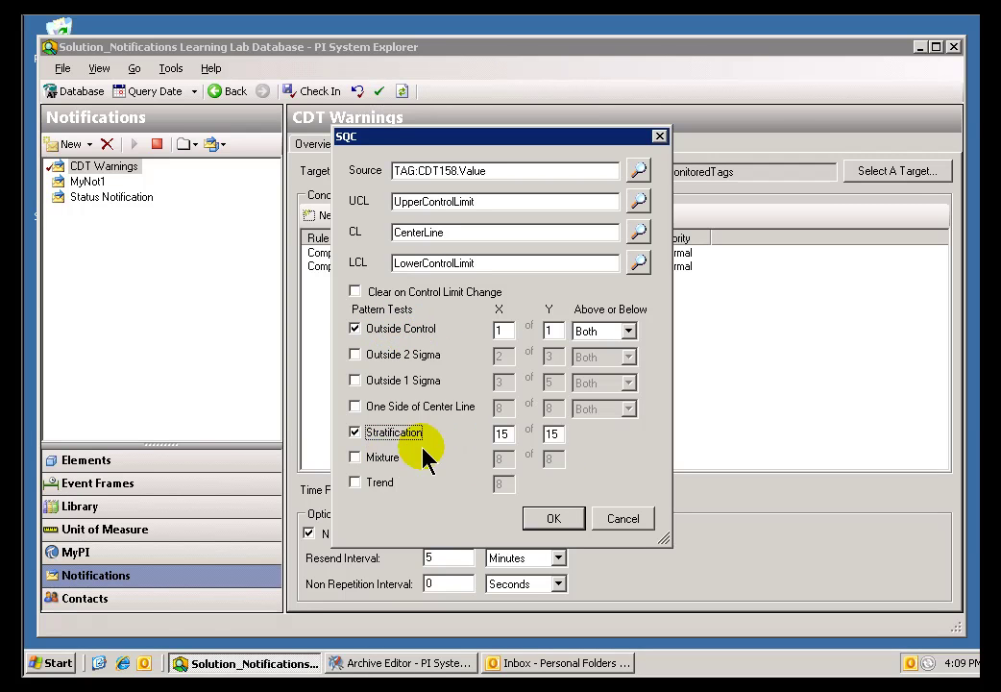
left_click(355, 432)
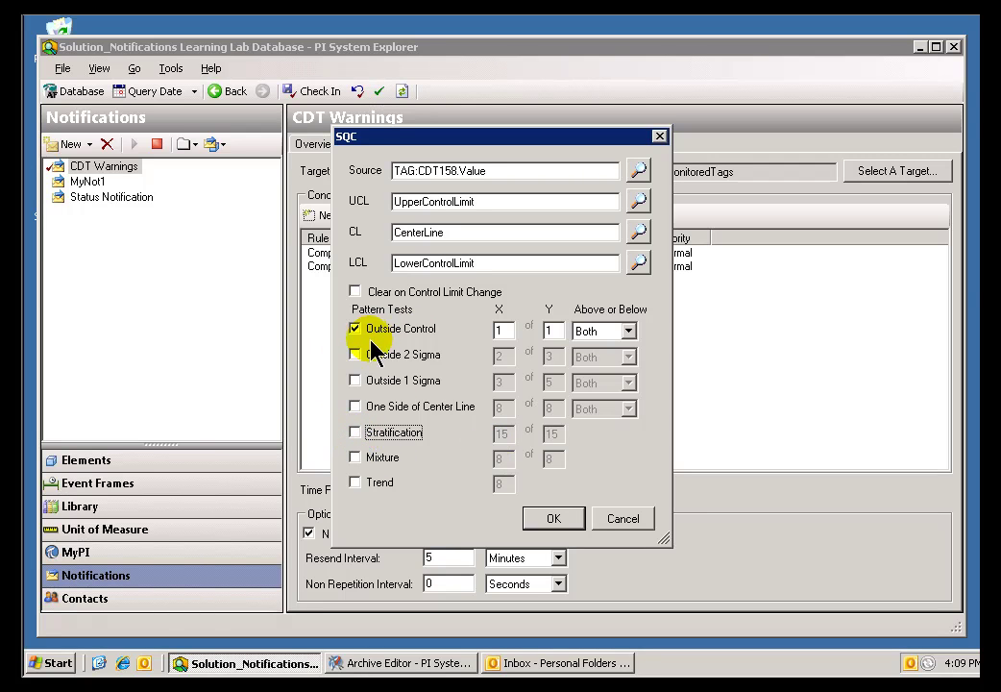
Step: Confirm the SQC condition so it is listed beneath the two Comparison rules
left_click(550, 519)
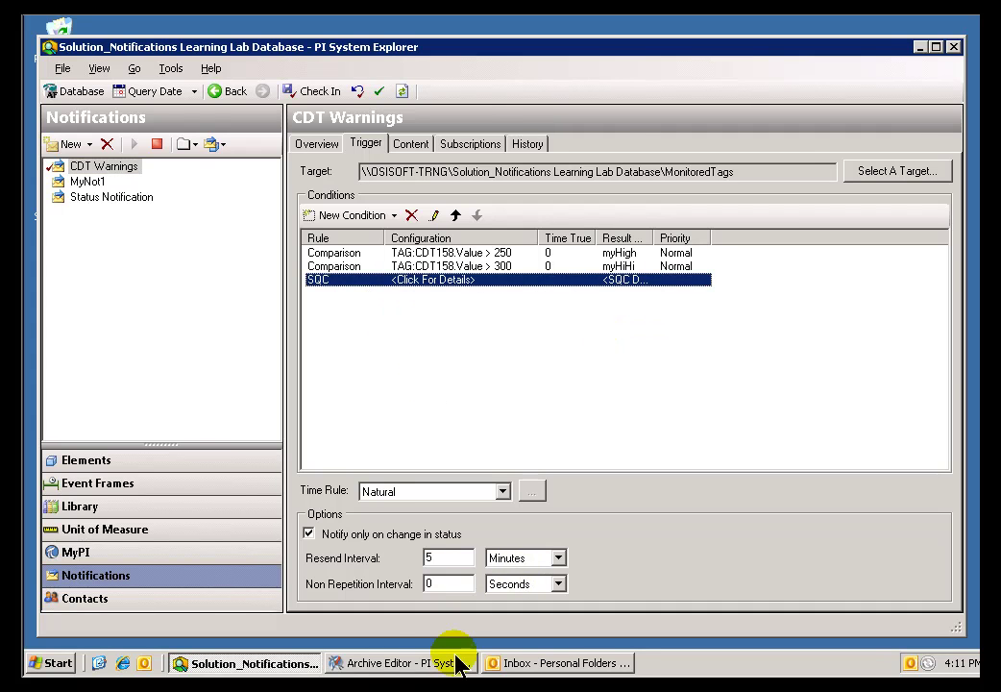
Step: Enter and save a new mycdt158 archive value of 93 in Archive Editor
left_click(398, 664)
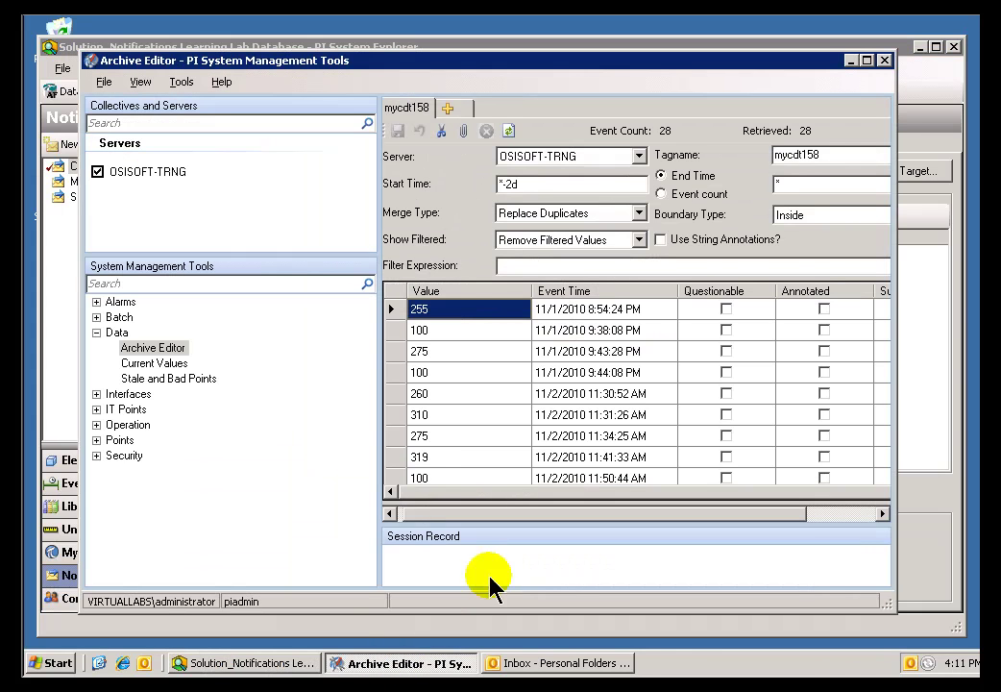
scroll(447, 485, "down", 7)
left_click(437, 460)
type("93")
key("Return")
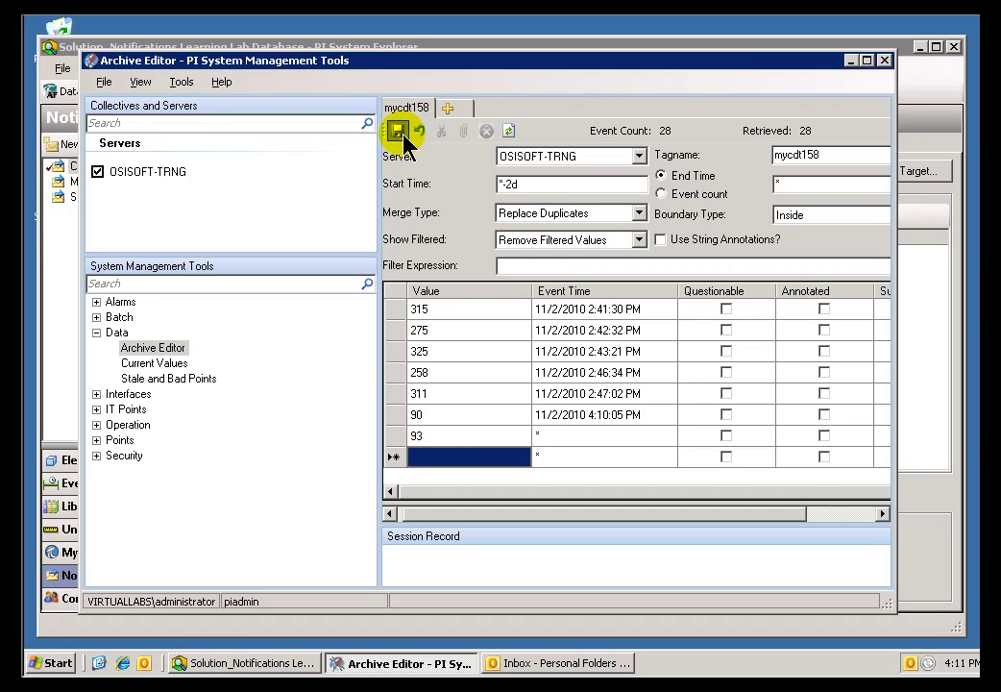
left_click(397, 131)
left_click(916, 94)
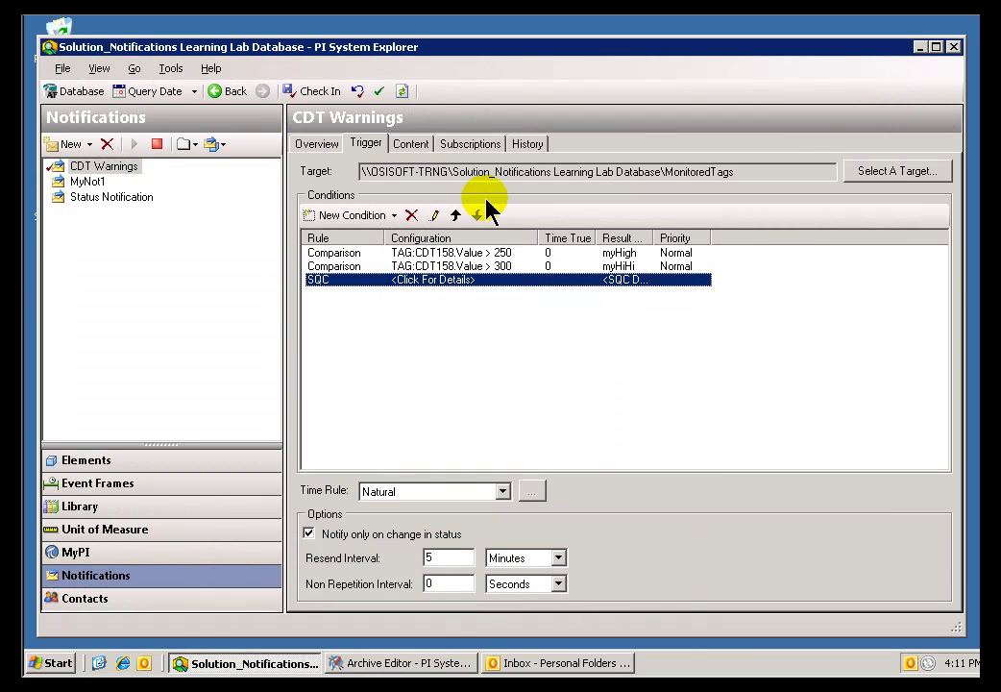
Step: Select the newest CDT Warnings history event and widen State to read OutsideControl
left_click(528, 145)
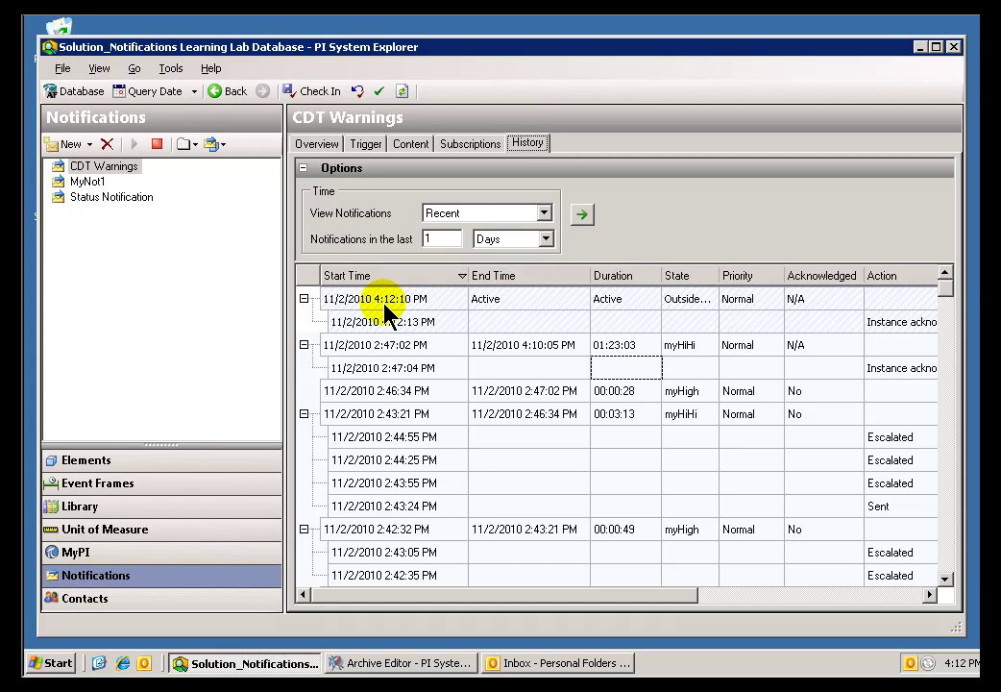
left_click(696, 306)
left_click_drag(719, 274, 757, 286)
Step: Review the SQC condition's Outside Control test on TAG:CDT158.Value without changing it
left_click(367, 146)
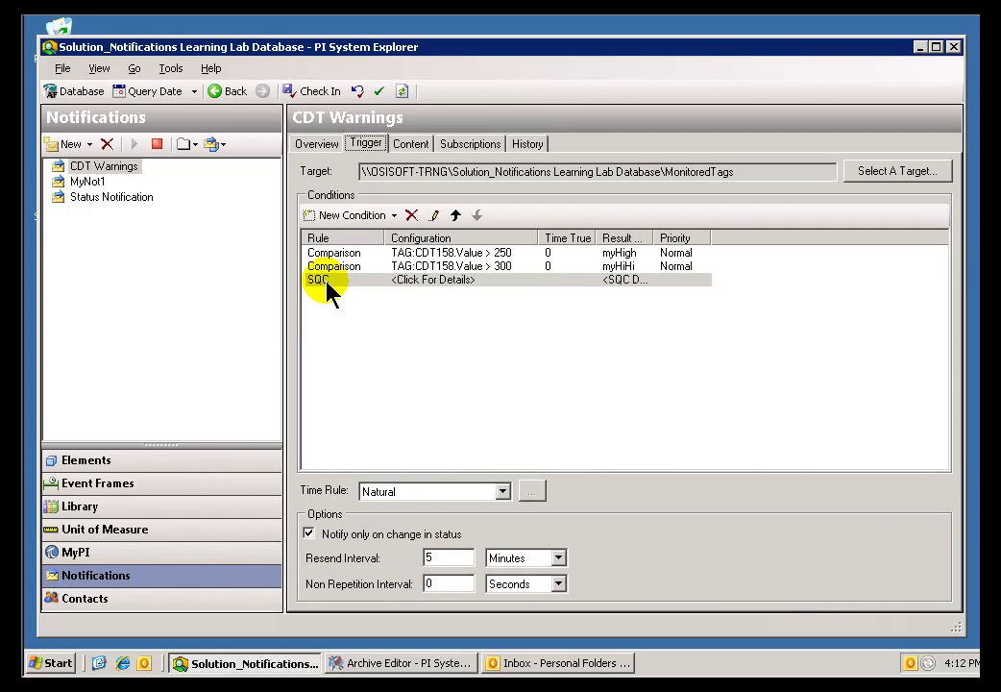
left_click(346, 290)
double_click(348, 288)
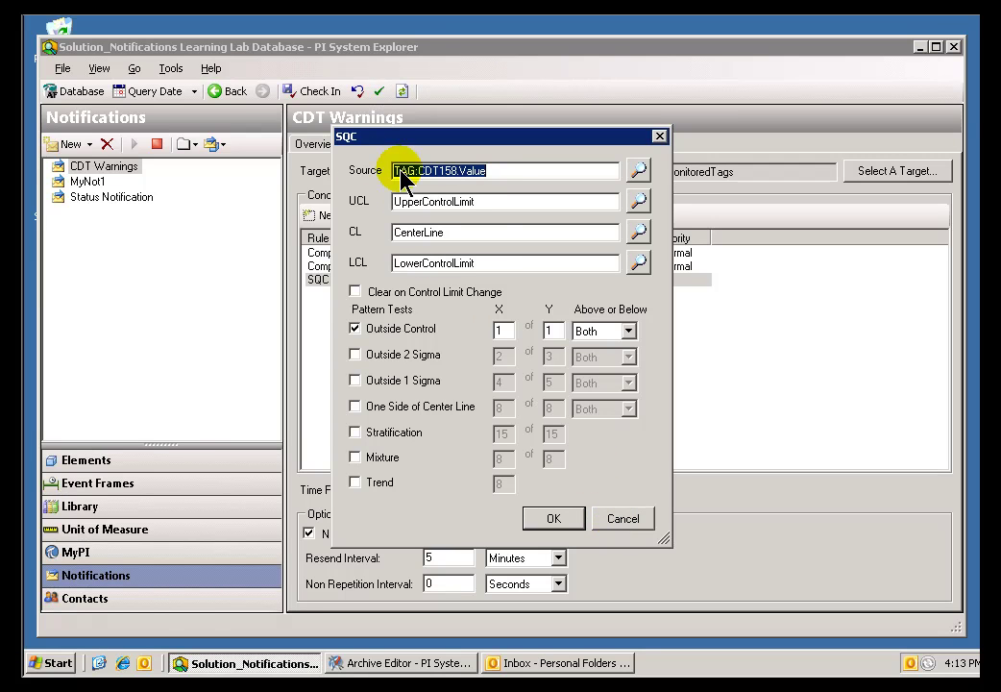
left_click(622, 520)
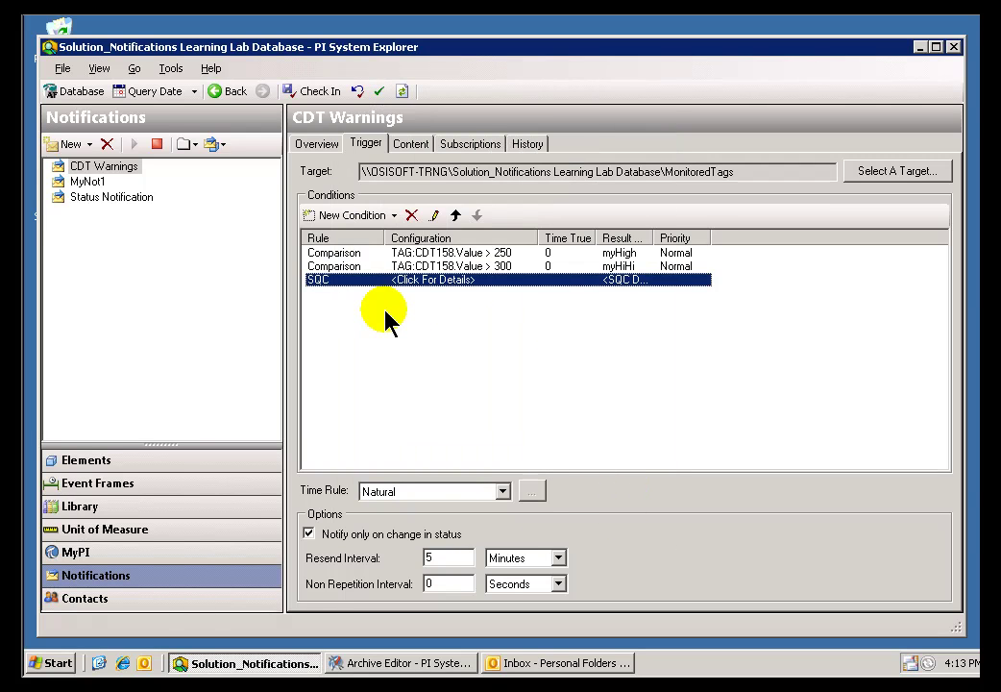
Step: Add a Comparison condition with operator = comparing against 'outside control'
left_click(382, 223)
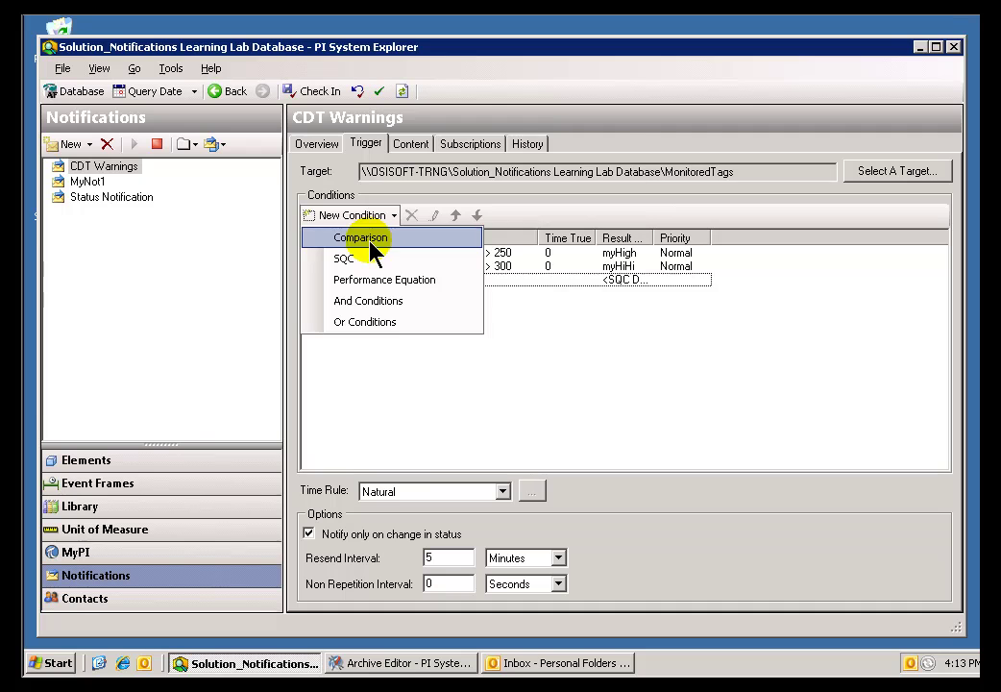
left_click(373, 242)
left_click(622, 227)
left_click(485, 270)
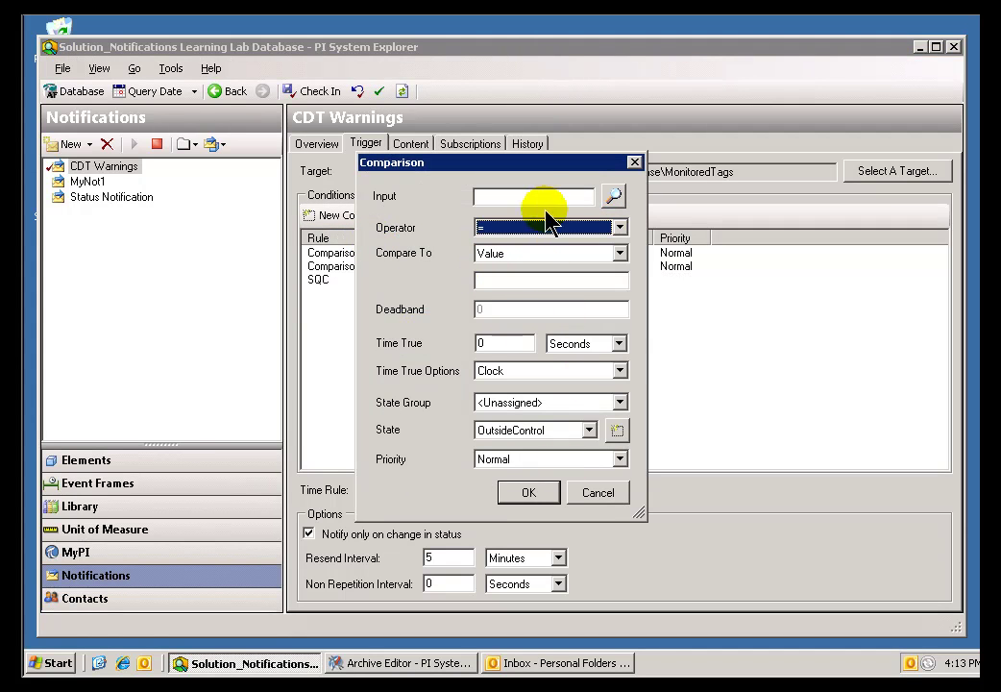
left_click(530, 281)
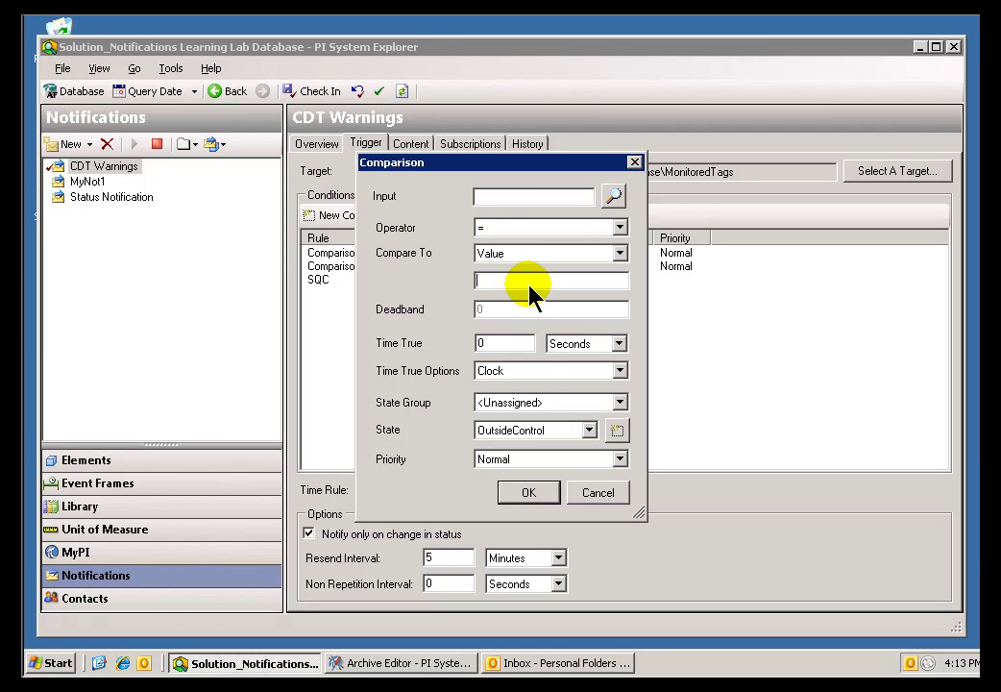
type("outside control")
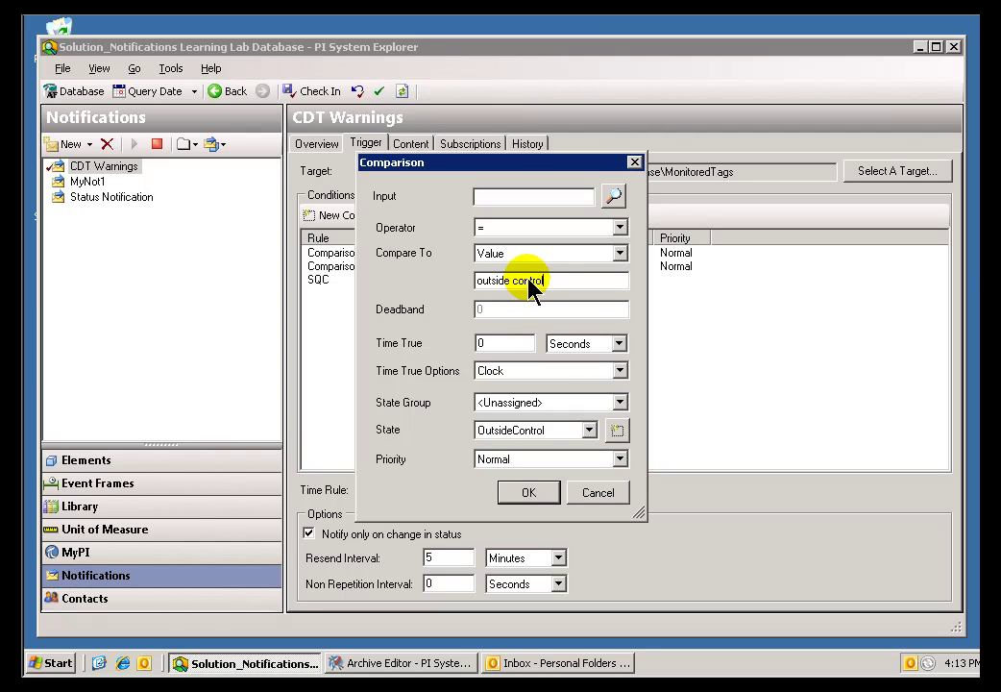